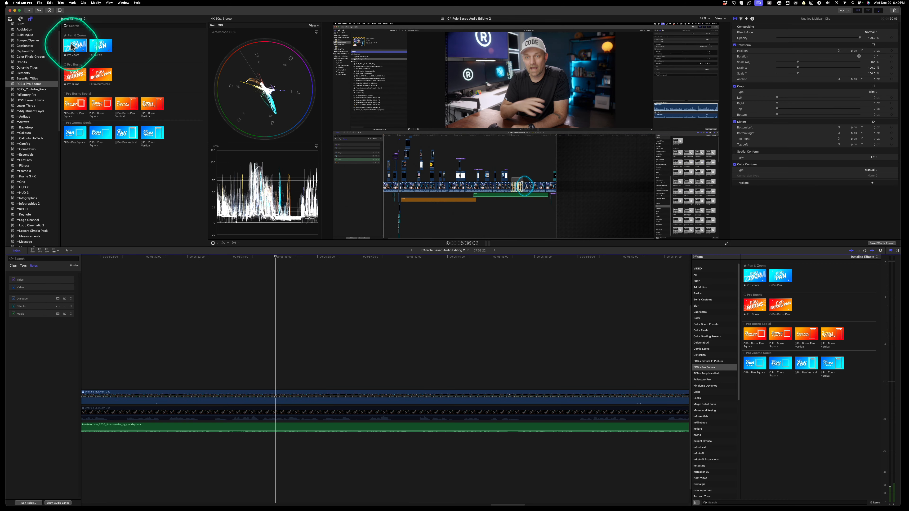
# Add a Pro Zoom title above the multicam clip and frame its zoom area on the timeline in the footage.
pyautogui.moveTo(75, 43); pyautogui.dragTo(203, 378)
pyautogui.press('super+7')
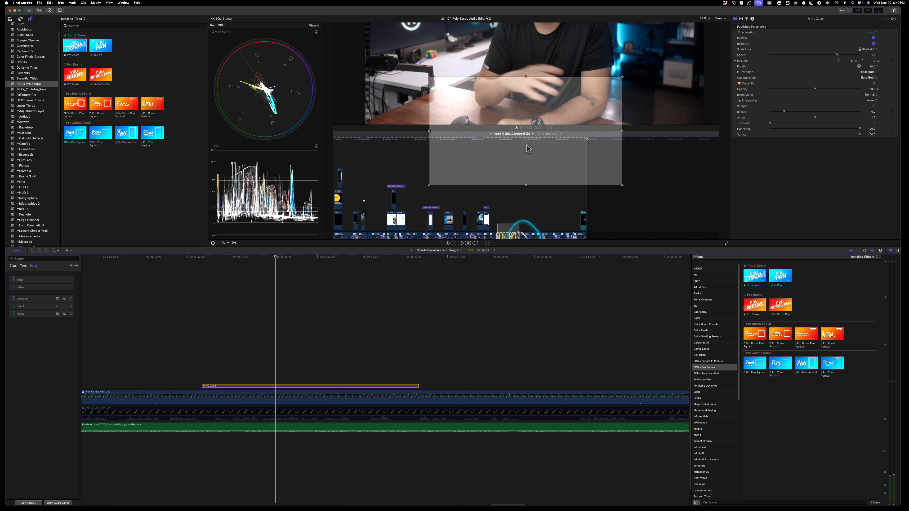
pyautogui.moveTo(528, 149); pyautogui.dragTo(471, 162)
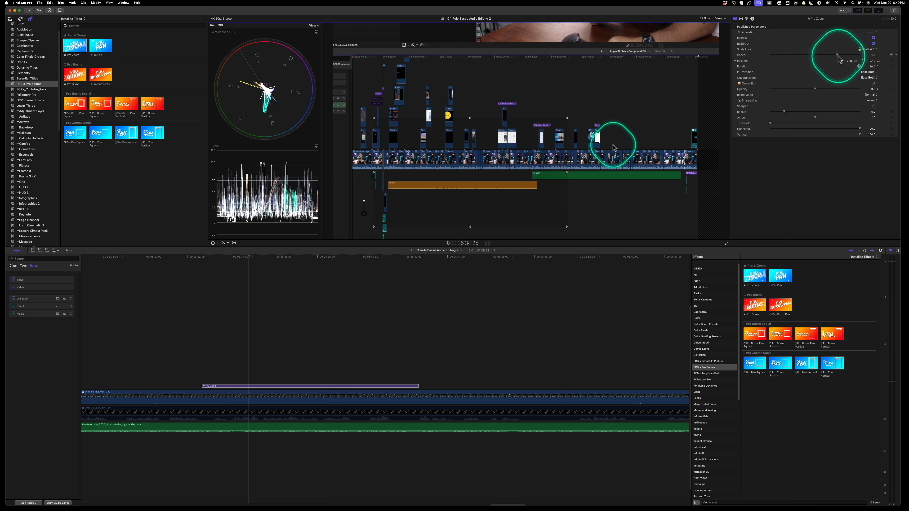
# Set the Pro Zoom's Speed to 0.76 and, using Onion Skin, refine its position to X -0.28, Y -0.18.
pyautogui.moveTo(837, 55); pyautogui.dragTo(835, 55)
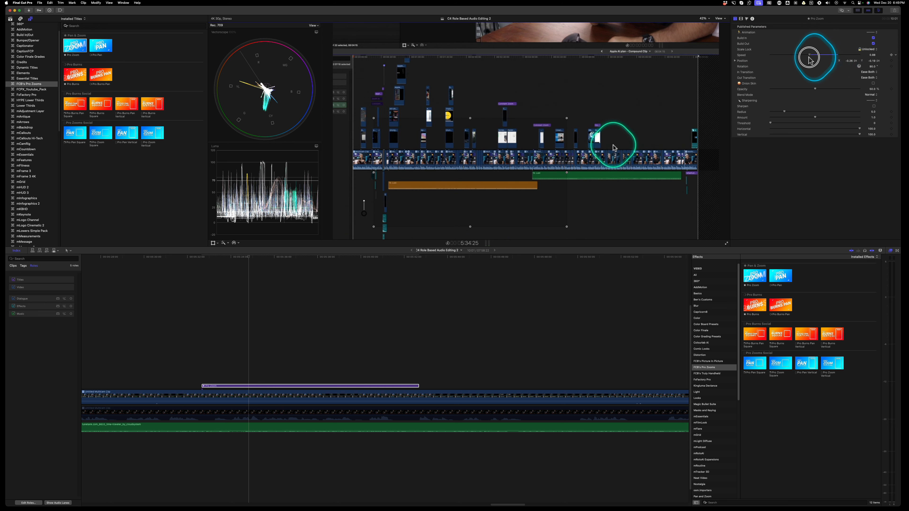
pyautogui.moveTo(807, 57); pyautogui.dragTo(804, 58)
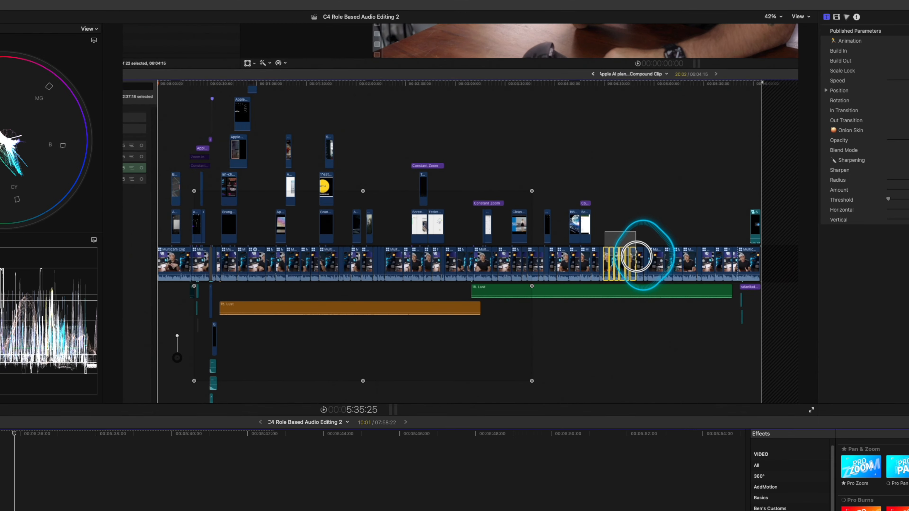
pyautogui.click(872, 83)
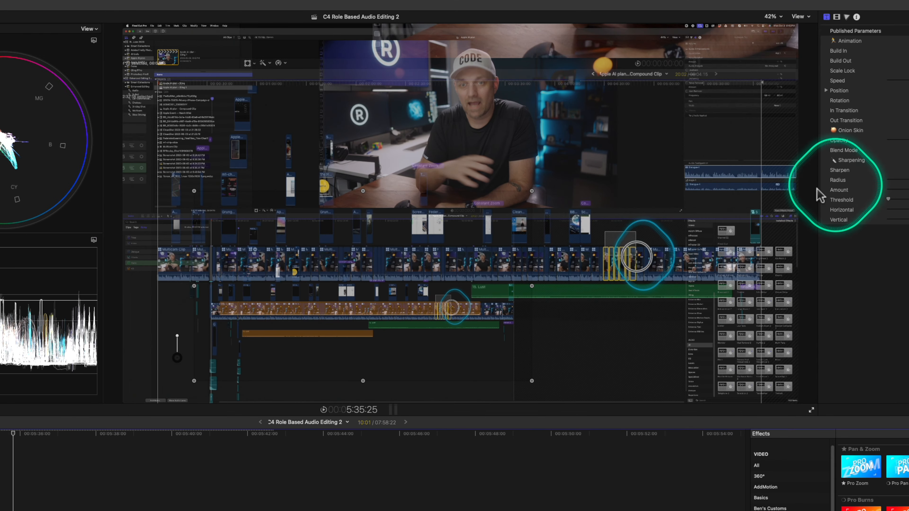
pyautogui.moveTo(353, 307)
pyautogui.mouseDown()
pyautogui.moveTo(356, 297)
pyautogui.moveTo(344, 307)
pyautogui.mouseUp()
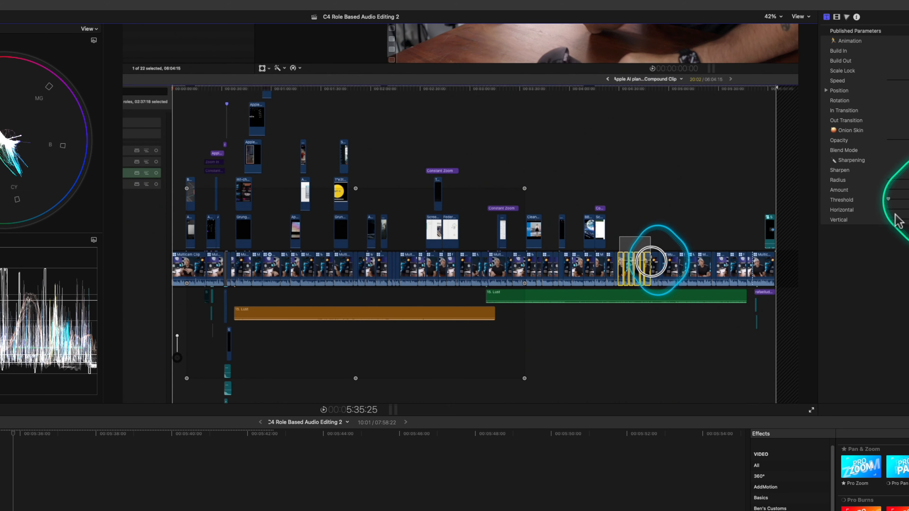
pyautogui.click(10, 432)
pyautogui.click(15, 433)
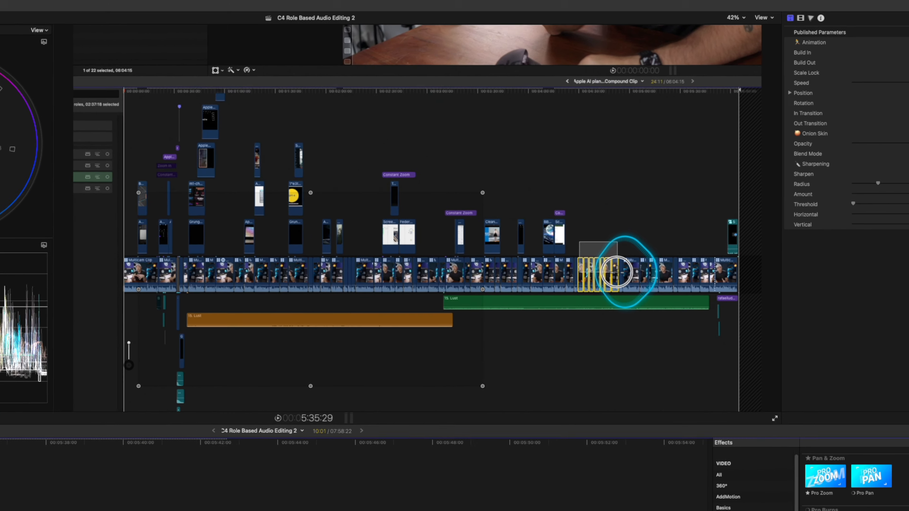
# Examine the Pro Zoom's In Transition easing options, keeping Ease Both, and its Rotation parameter.
pyautogui.click(879, 129)
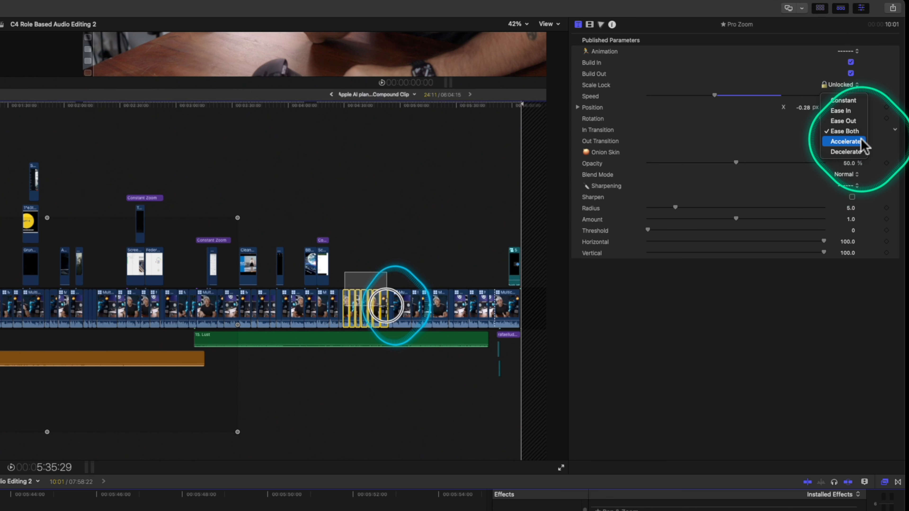
pyautogui.click(856, 131)
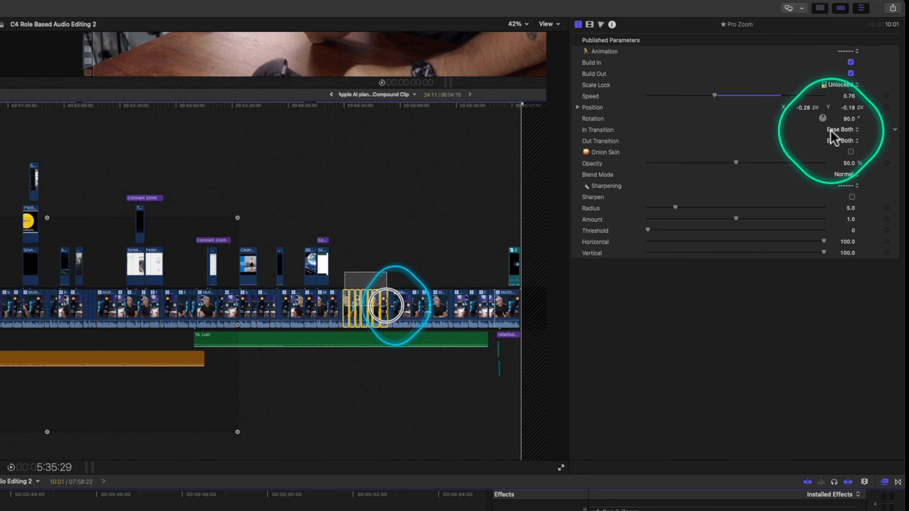
pyautogui.moveTo(848, 119); pyautogui.dragTo(847, 119)
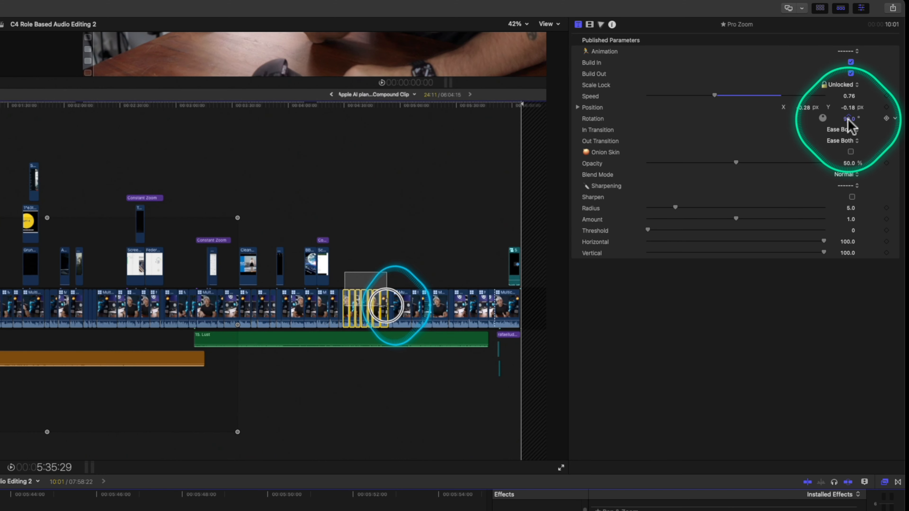
pyautogui.click(331, 95)
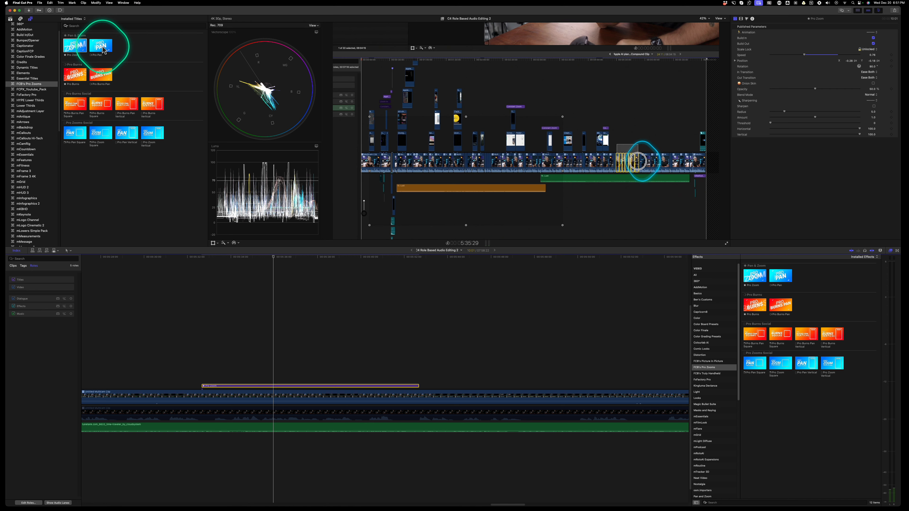
# Add a Pro Pan title overlapping the end of the Pro Zoom title and aim its pan at the presenter's video.
pyautogui.moveTo(115, 64); pyautogui.dragTo(287, 380)
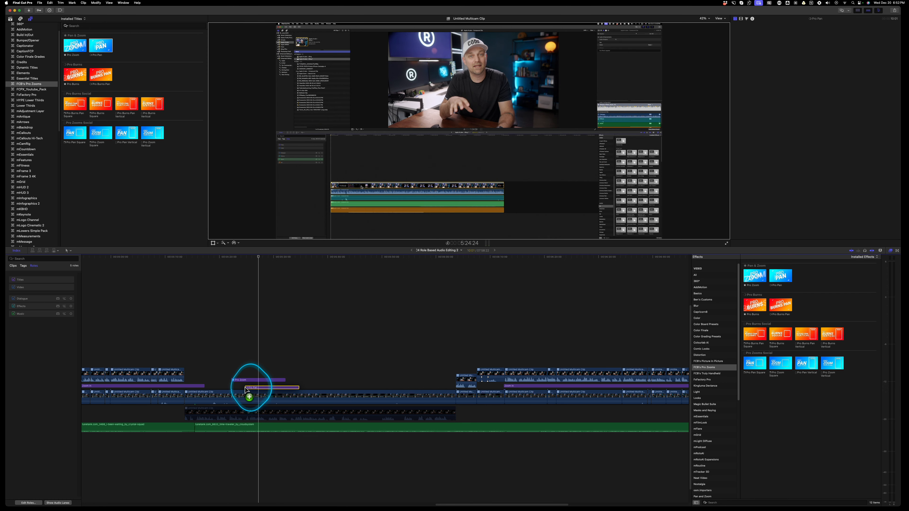
pyautogui.moveTo(246, 389); pyautogui.dragTo(247, 385)
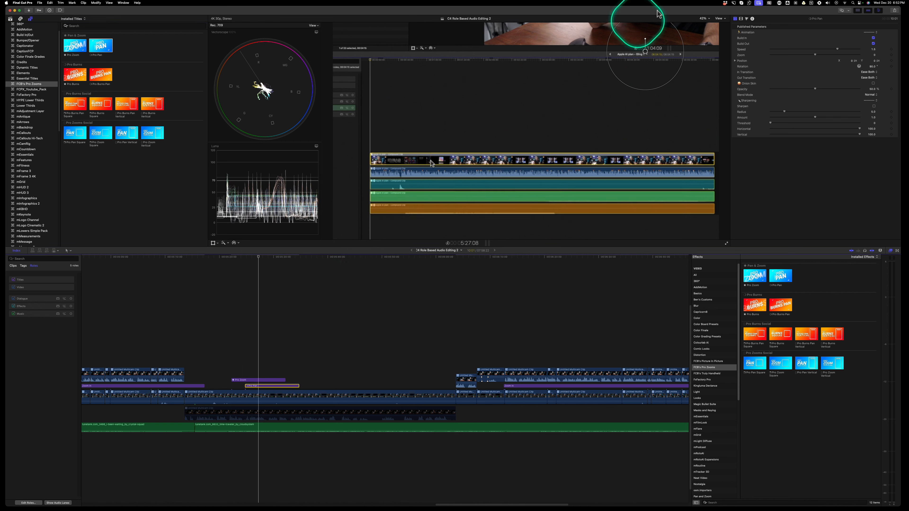
pyautogui.moveTo(646, 55); pyautogui.dragTo(687, 3)
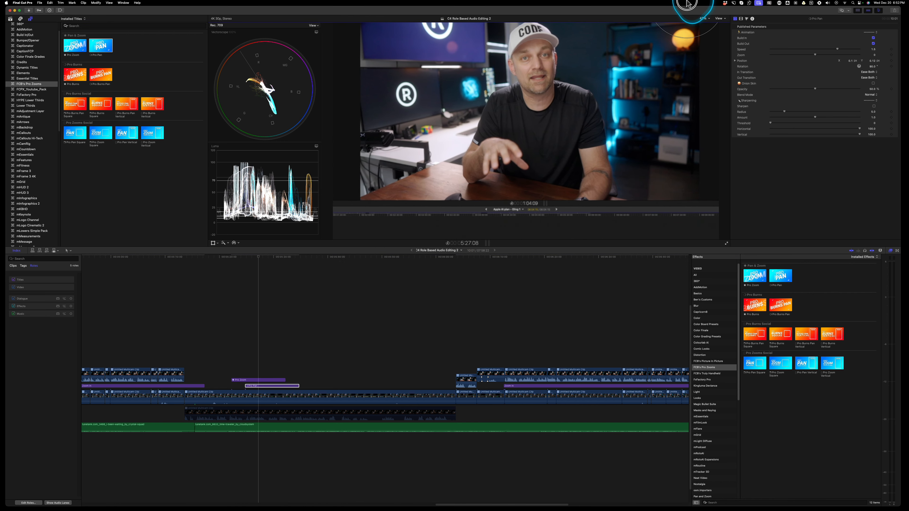
# Play through the combined zoom and pan, refining the Pro Pan's framing so the presenter fills the picture.
pyautogui.click(233, 366)
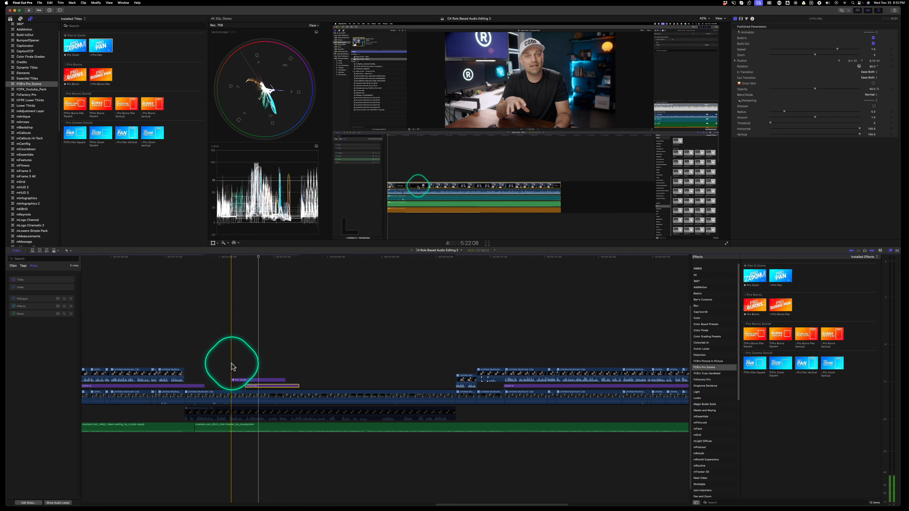
pyautogui.press('space')
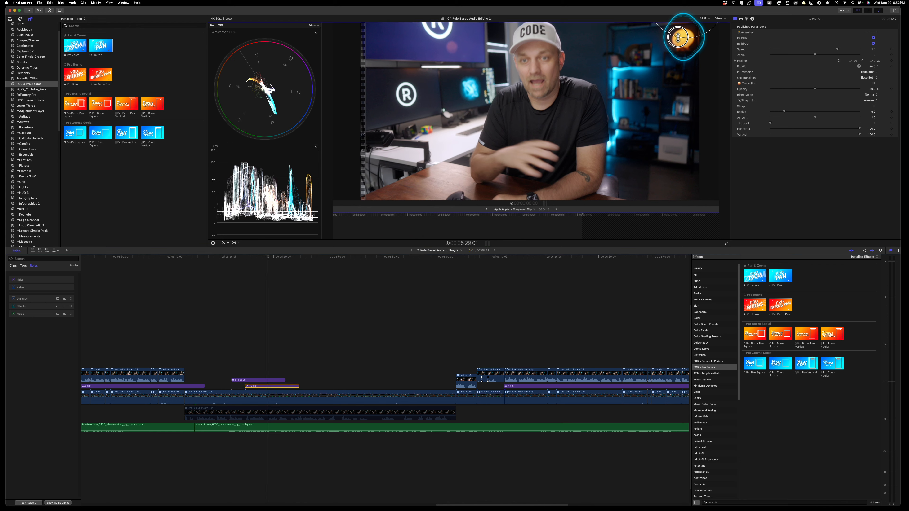
pyautogui.moveTo(677, 38); pyautogui.dragTo(678, 33)
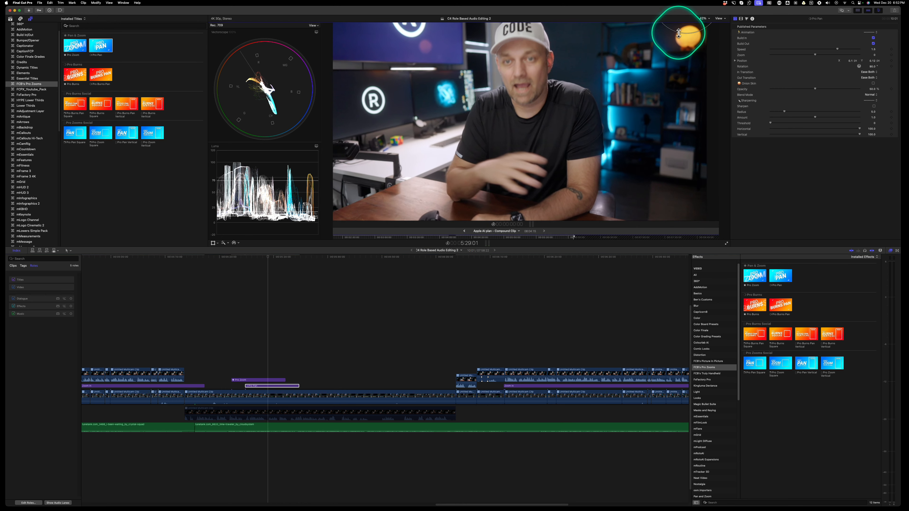
pyautogui.click(241, 380)
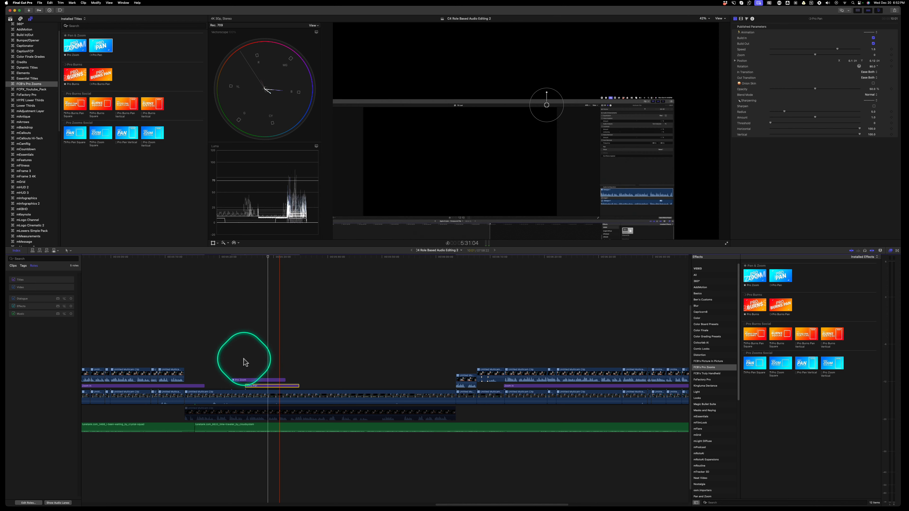
pyautogui.press('space')
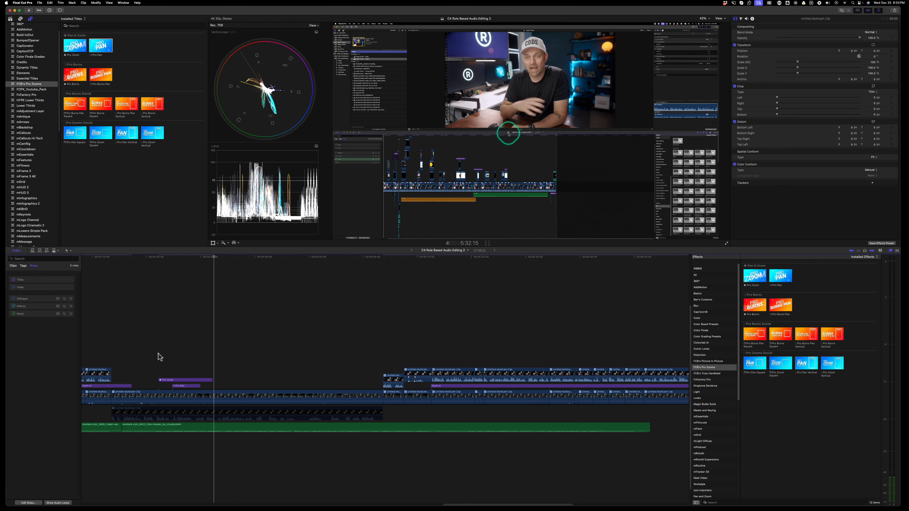
# Delete the overlapping Pro Zoom and Pro Pan titles from the timeline.
pyautogui.scroll(1, 182, 343)
pyautogui.scroll(-1, 182, 342)
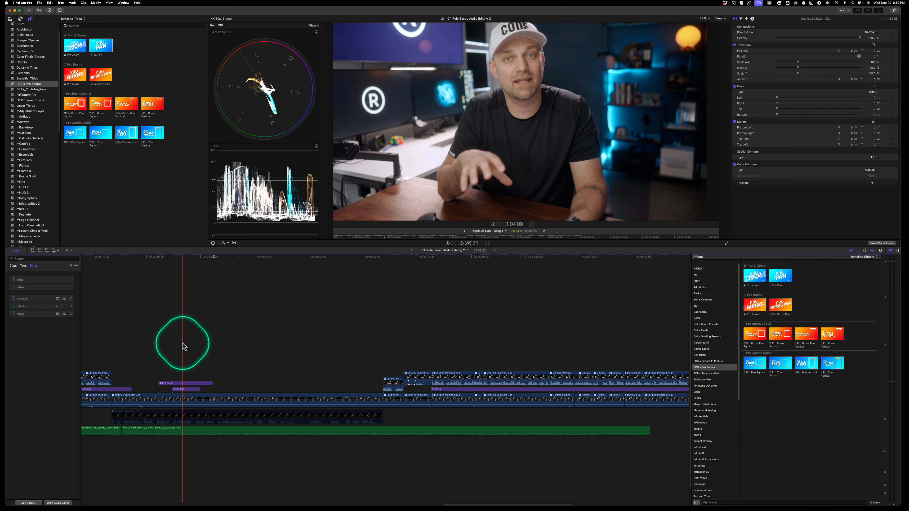
pyautogui.press('super+equal')
pyautogui.press('super+equal')
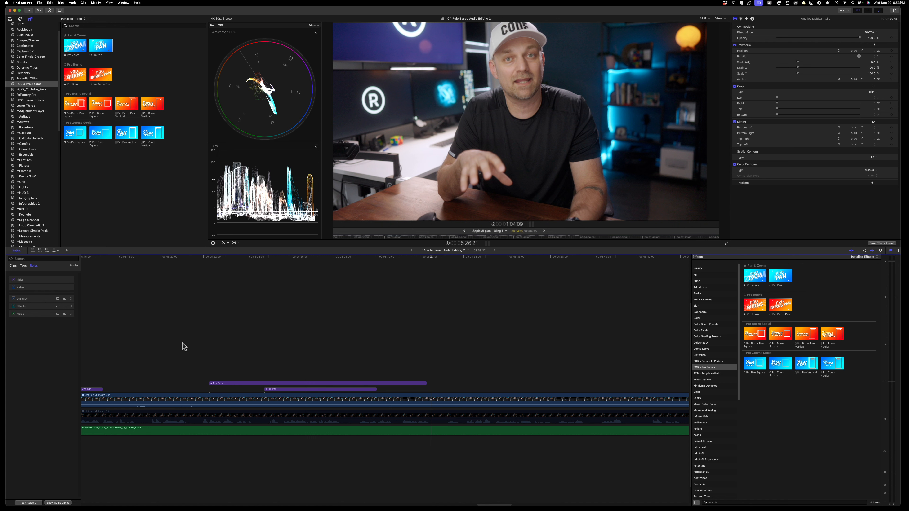
pyautogui.moveTo(295, 372); pyautogui.dragTo(272, 390)
pyautogui.press('Delete')
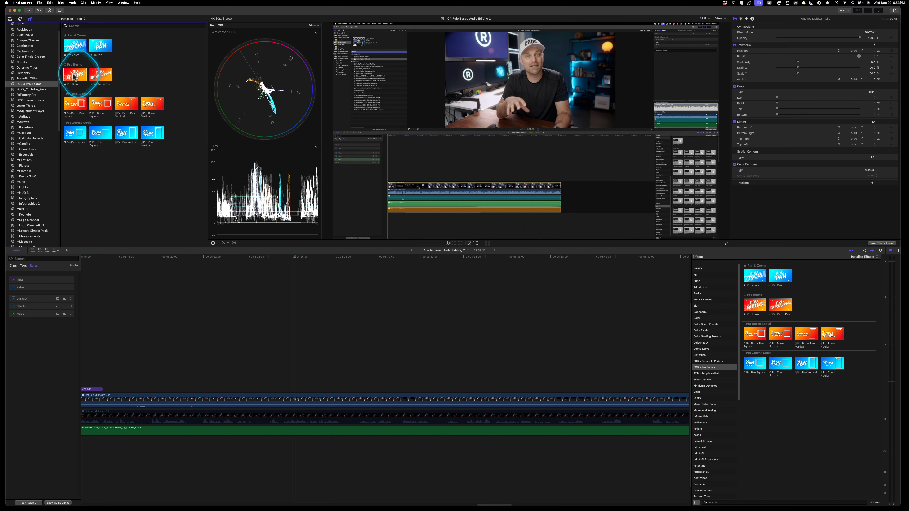
# Add a Pro Burns title above the multicam clip and move its framing toward the presenter's video and event list.
pyautogui.moveTo(74, 77); pyautogui.dragTo(213, 385)
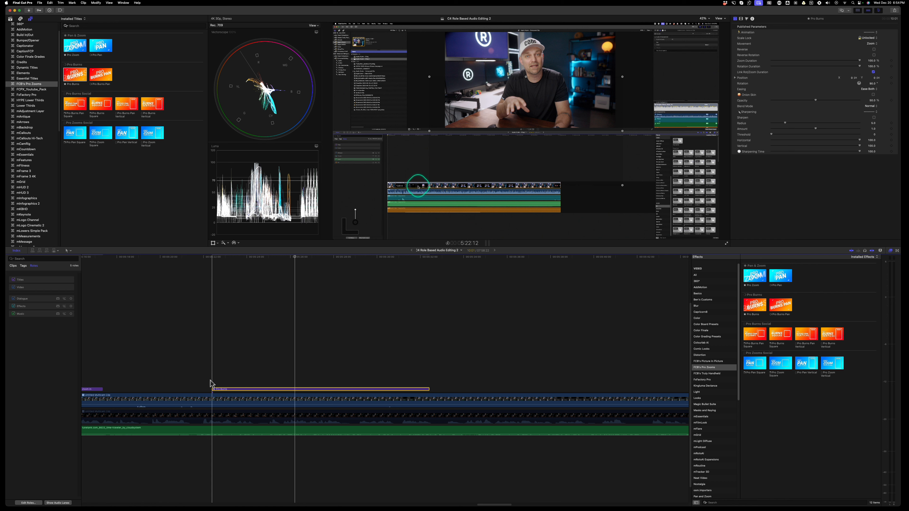
pyautogui.click(231, 389)
pyautogui.moveTo(520, 135); pyautogui.dragTo(455, 101)
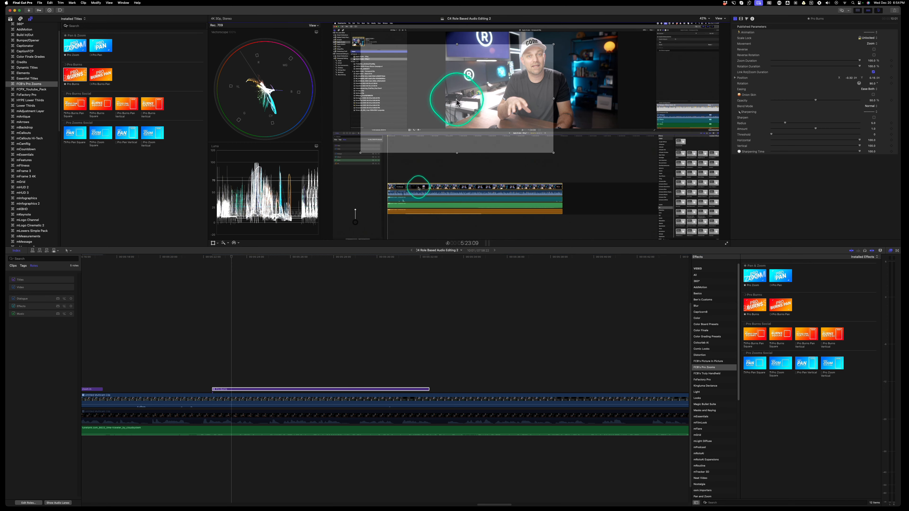
# Play back the Pro Burns title from its start to check the gradual zoom.
pyautogui.click(217, 265)
pyautogui.press('space')
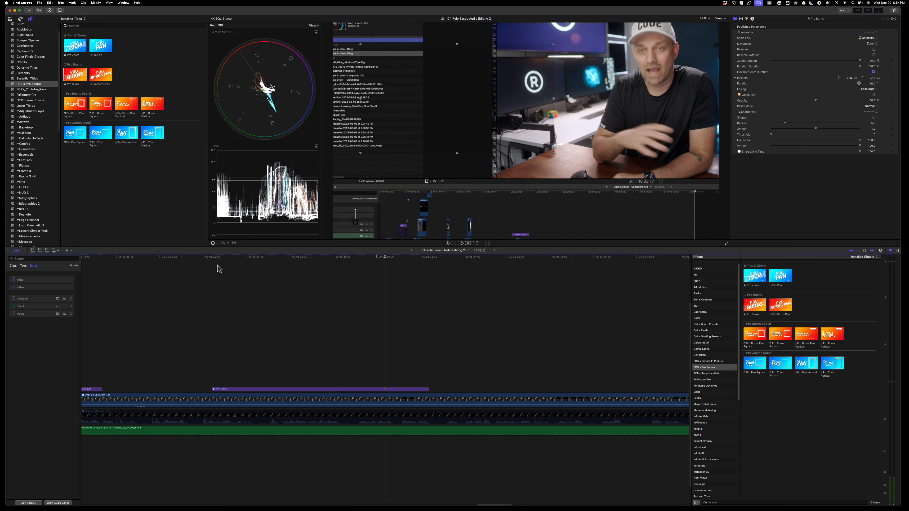
pyautogui.click(282, 389)
pyautogui.press('space')
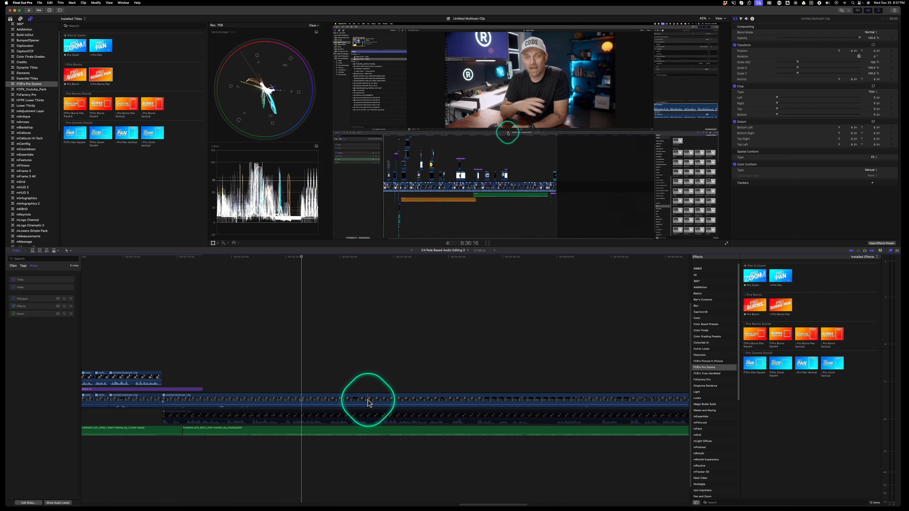
# Split the multicam clip, turn off Build Out on the Pro Zoom title, and play through the cut.
pyautogui.press('super+b')
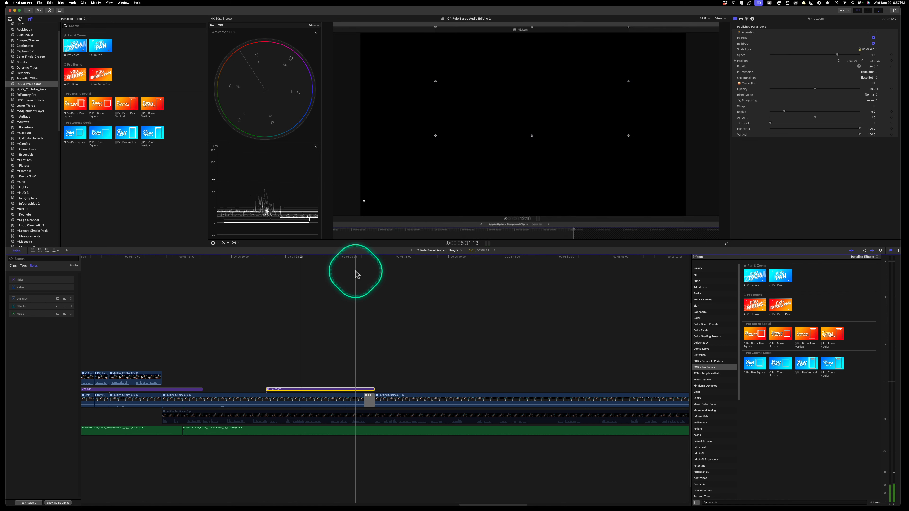
pyautogui.click(873, 43)
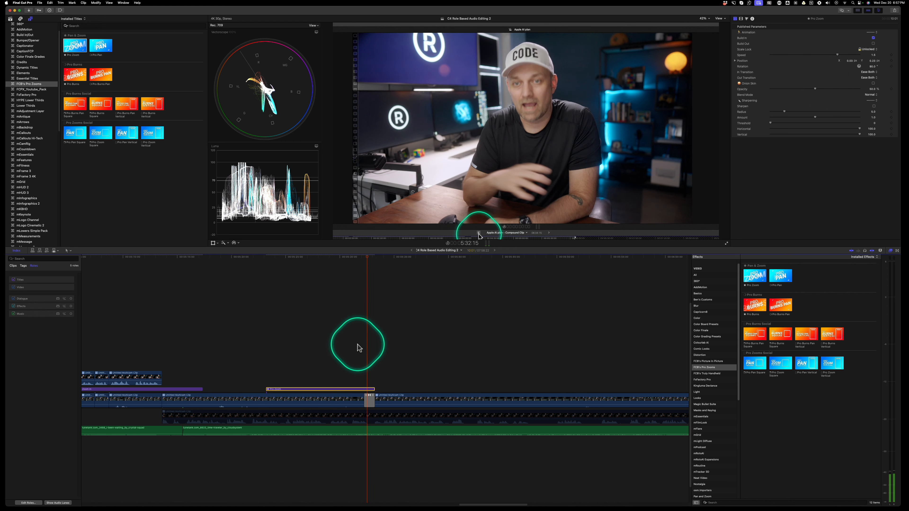
pyautogui.press('space')
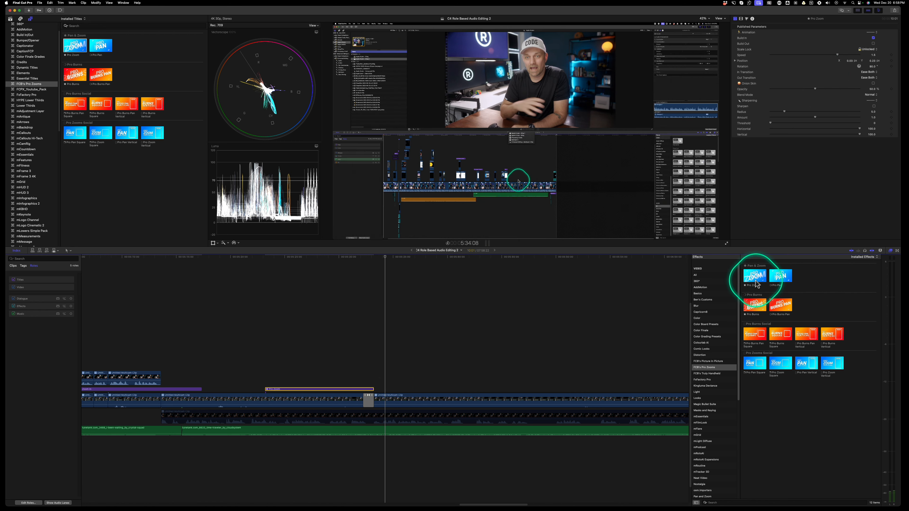
# Apply the Pro Zoom effect directly to the multicam clip before the transition and play through the cut.
pyautogui.moveTo(758, 275); pyautogui.dragTo(334, 400)
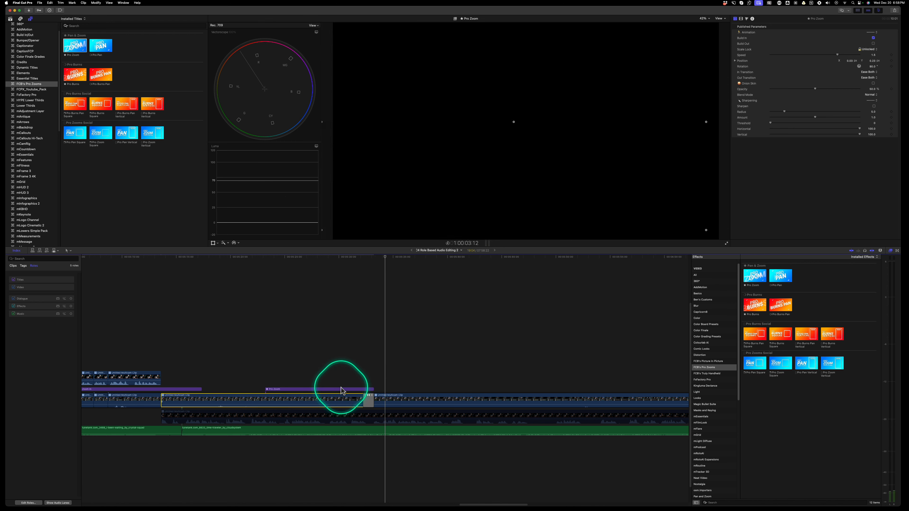
pyautogui.press('space')
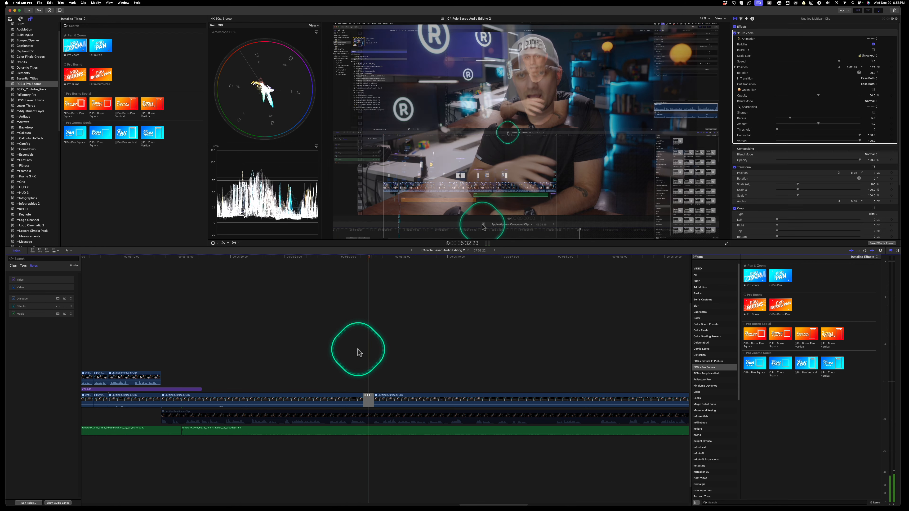
pyautogui.press('space')
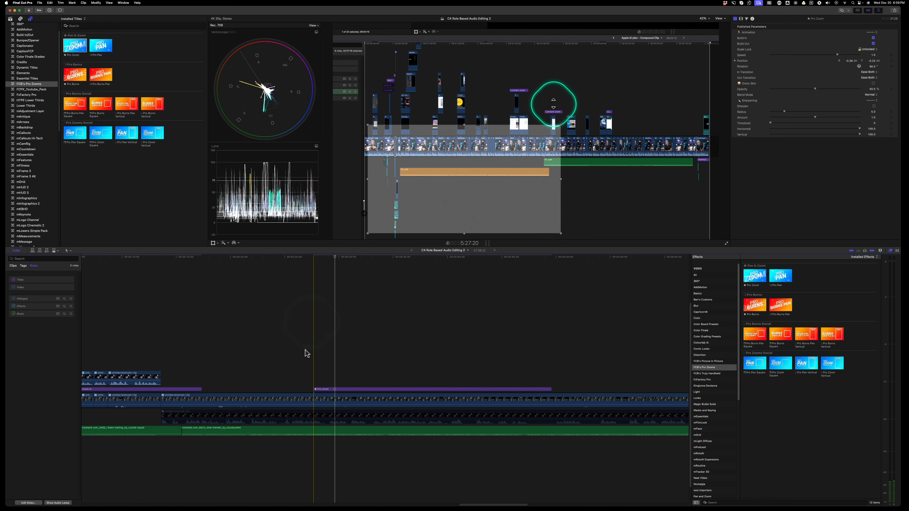
# Move the presenter camera clip from below the main storyline to above the Pro Zoom title and select it.
pyautogui.moveTo(304, 416); pyautogui.dragTo(317, 378)
pyautogui.moveTo(331, 257)
pyautogui.mouseDown()
pyautogui.moveTo(318, 258)
pyautogui.moveTo(340, 258)
pyautogui.mouseUp()
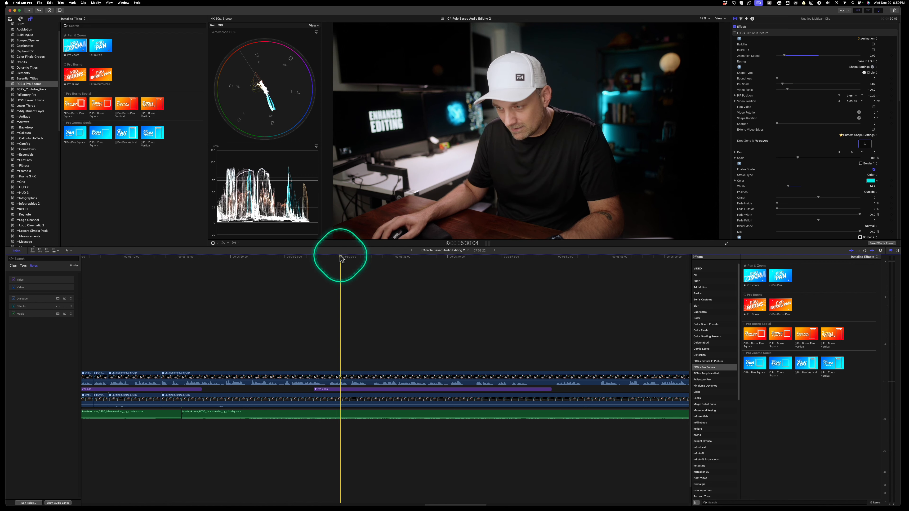
pyautogui.click(287, 256)
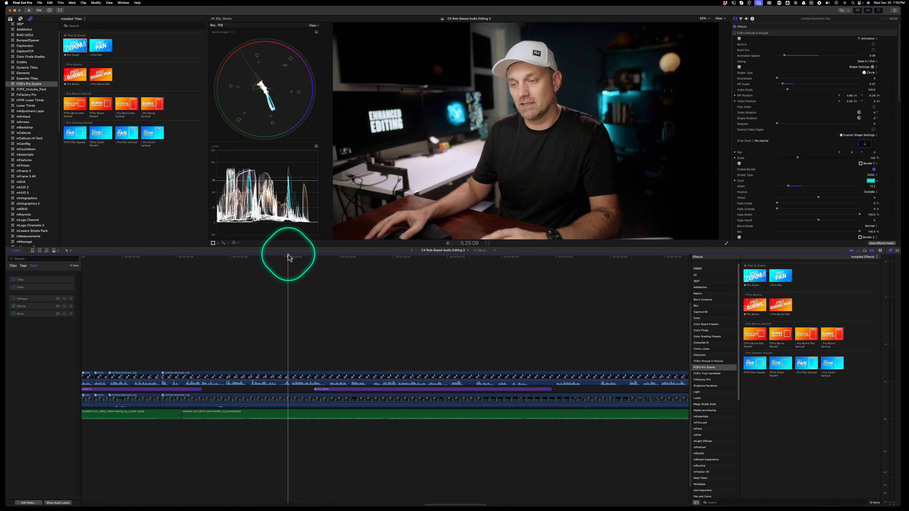
pyautogui.click(346, 375)
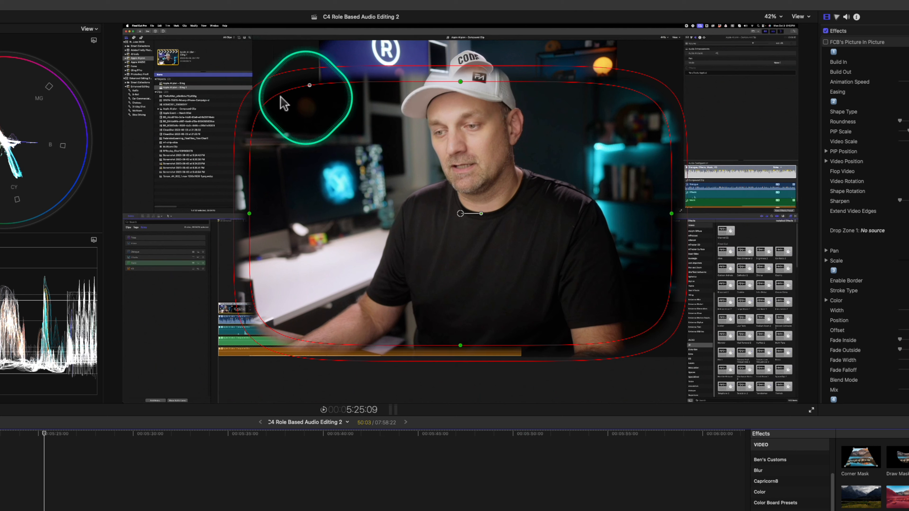
# Shape the camera clip's Shape Mask into a circle around the presenter and remove its feathering.
pyautogui.moveTo(310, 85); pyautogui.dragTo(478, 43)
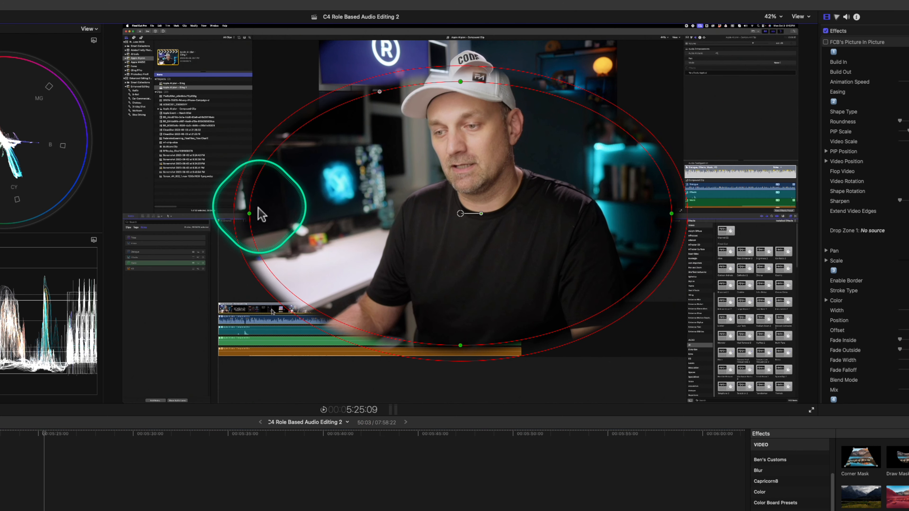
pyautogui.moveTo(249, 213); pyautogui.dragTo(318, 213)
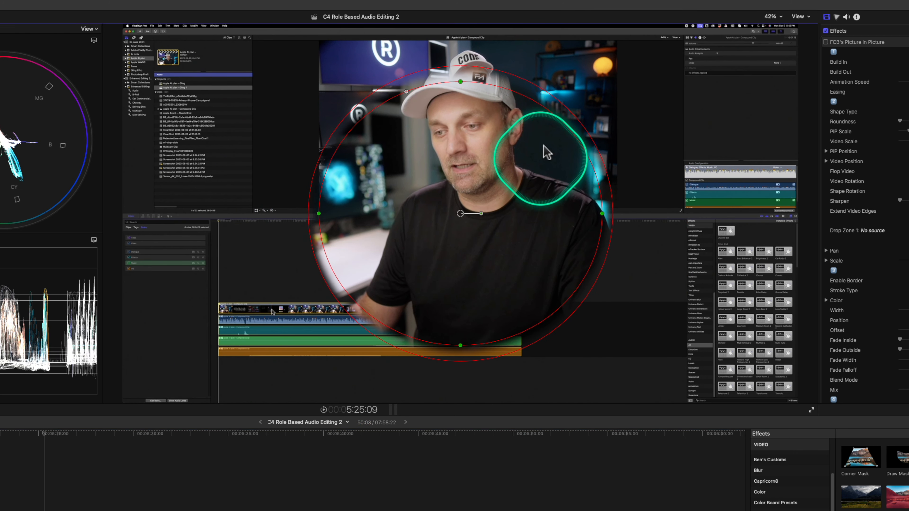
pyautogui.moveTo(551, 95); pyautogui.dragTo(544, 107)
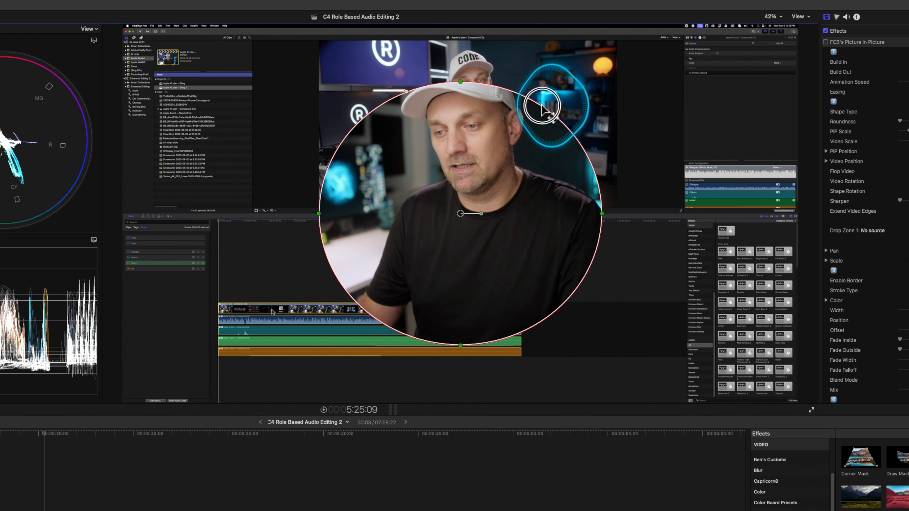
pyautogui.moveTo(601, 213); pyautogui.dragTo(626, 214)
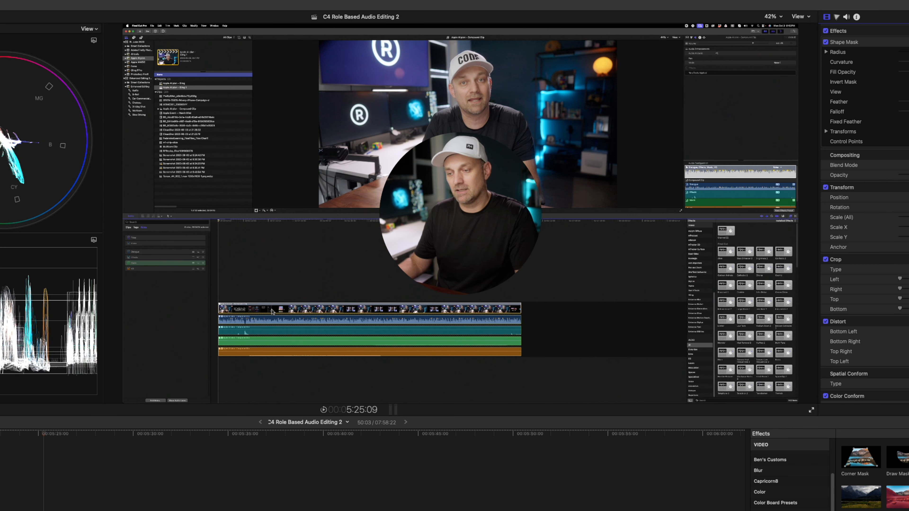
# Move the masked camera clip to the lower-right corner of the frame and add the Simple Border effect to it.
pyautogui.hotkey('shift', 't')
pyautogui.moveTo(461, 214); pyautogui.dragTo(694, 309)
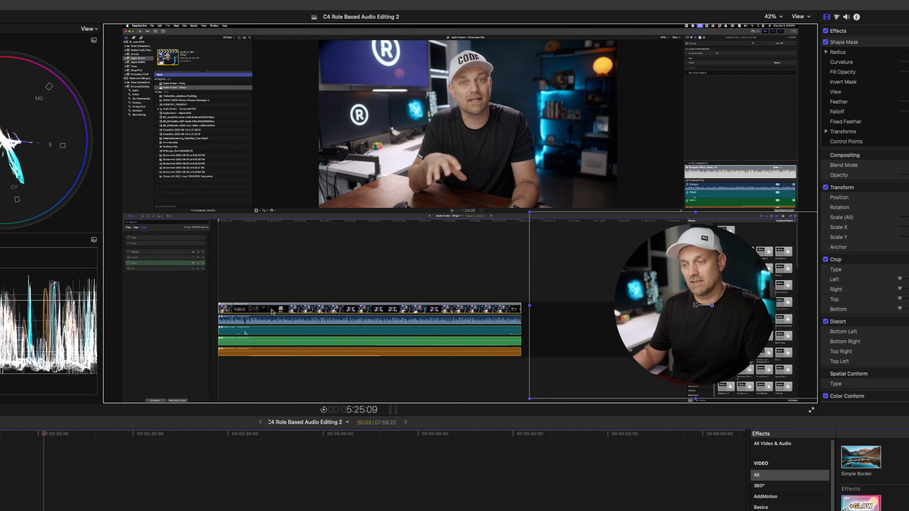
pyautogui.moveTo(860, 456); pyautogui.dragTo(562, 392)
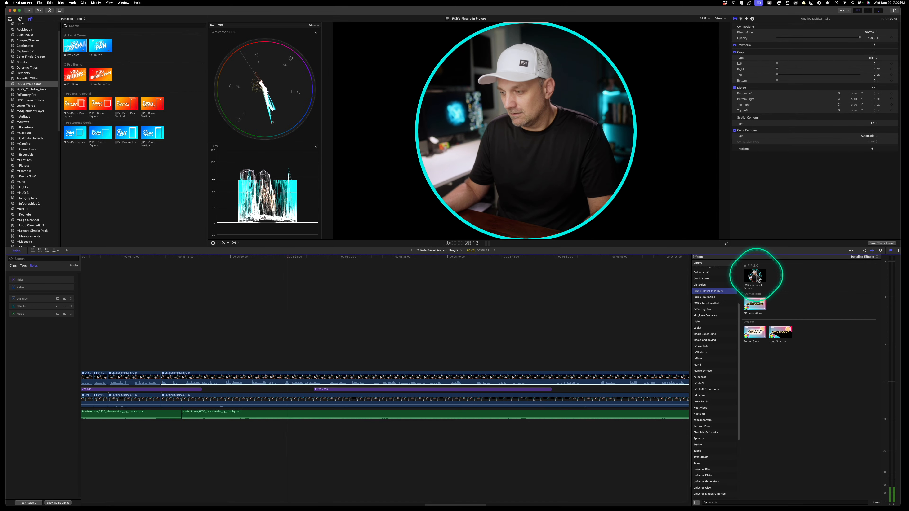
# Apply FCB's Picture In Picture effect to the camera clip, with PIP Scale 0.08 and PIP Position X 0.62, Y -0.25.
pyautogui.moveTo(755, 277); pyautogui.dragTo(351, 377)
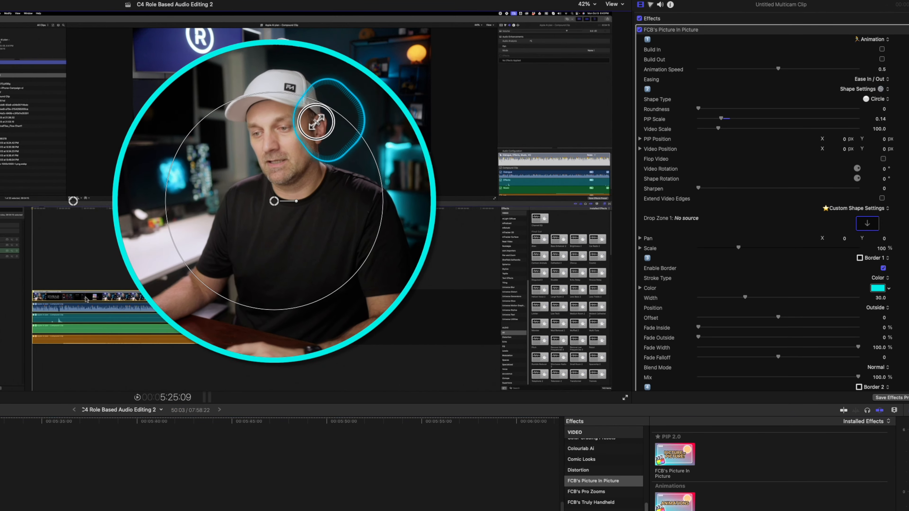
pyautogui.moveTo(316, 122); pyautogui.dragTo(298, 158)
pyautogui.moveTo(274, 202); pyautogui.dragTo(510, 297)
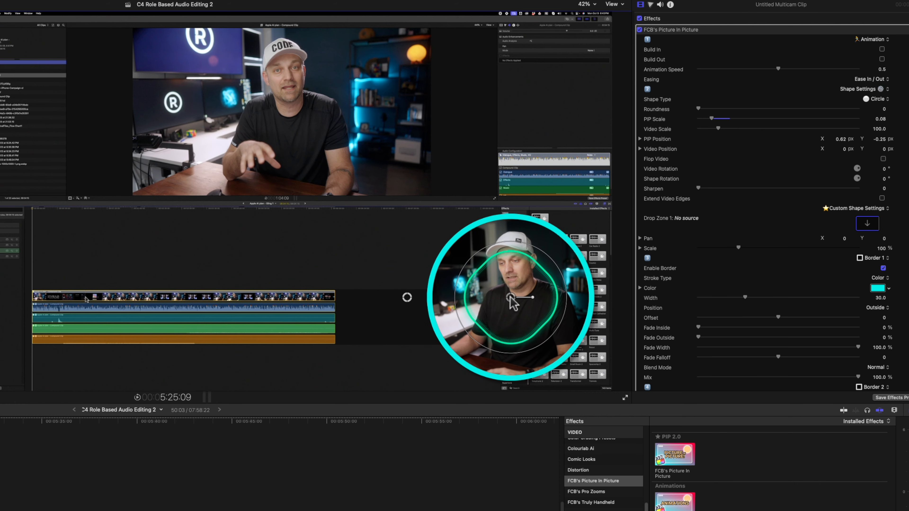
# Turn on Build In and Extend Video Edges, and reframe the presenter inside the circle with Video Position X -0.04, Y 0.05.
pyautogui.click(881, 49)
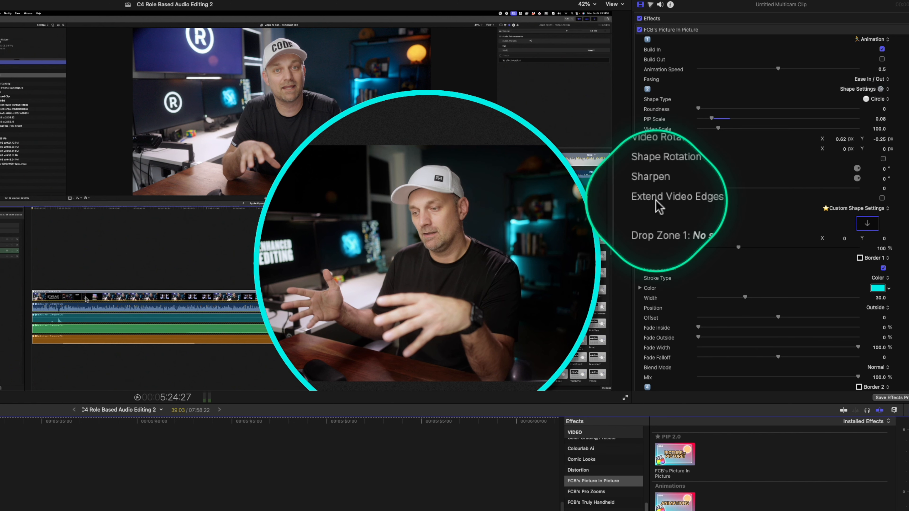
pyautogui.click(881, 199)
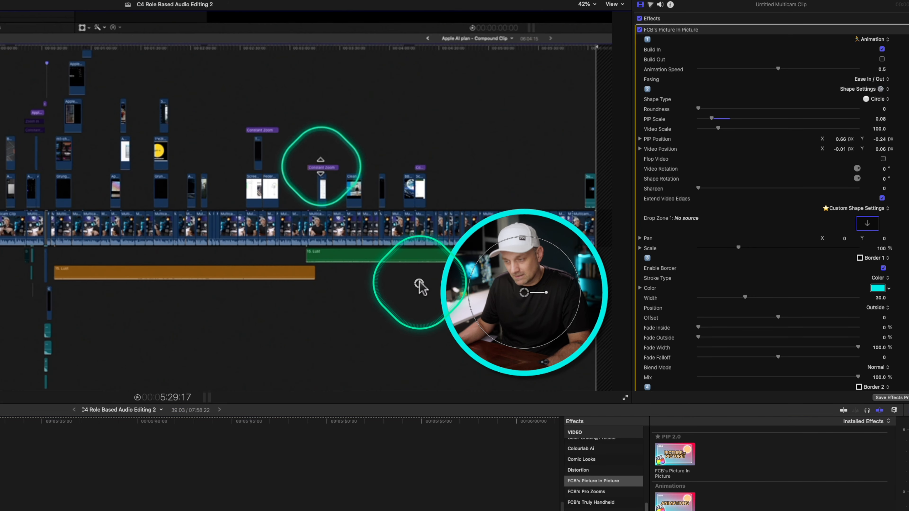
pyautogui.moveTo(419, 281)
pyautogui.mouseDown()
pyautogui.moveTo(401, 284)
pyautogui.moveTo(411, 293)
pyautogui.moveTo(405, 284)
pyautogui.mouseUp()
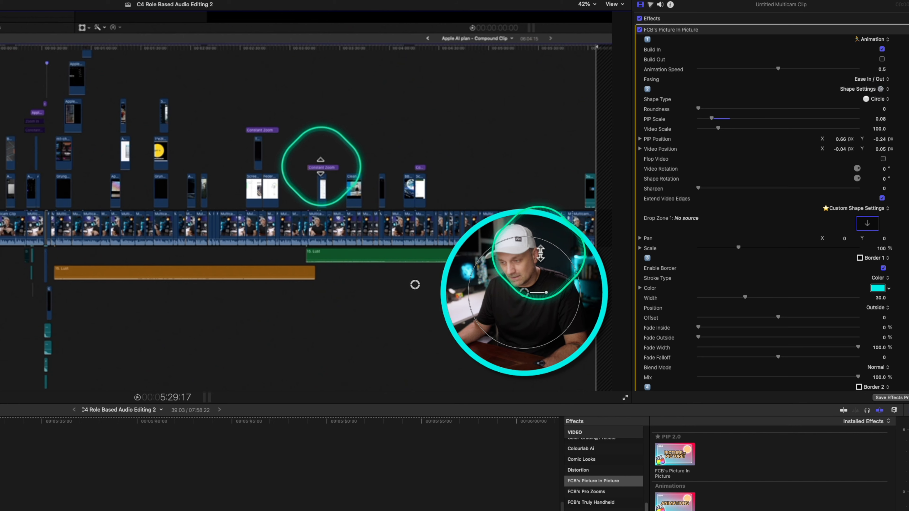
# Thin Border 1 of the circle to a width of 14.2 and set its position to Outside.
pyautogui.moveTo(745, 297); pyautogui.dragTo(717, 298)
pyautogui.moveTo(778, 317)
pyautogui.mouseDown()
pyautogui.moveTo(802, 316)
pyautogui.moveTo(753, 319)
pyautogui.moveTo(788, 317)
pyautogui.mouseUp()
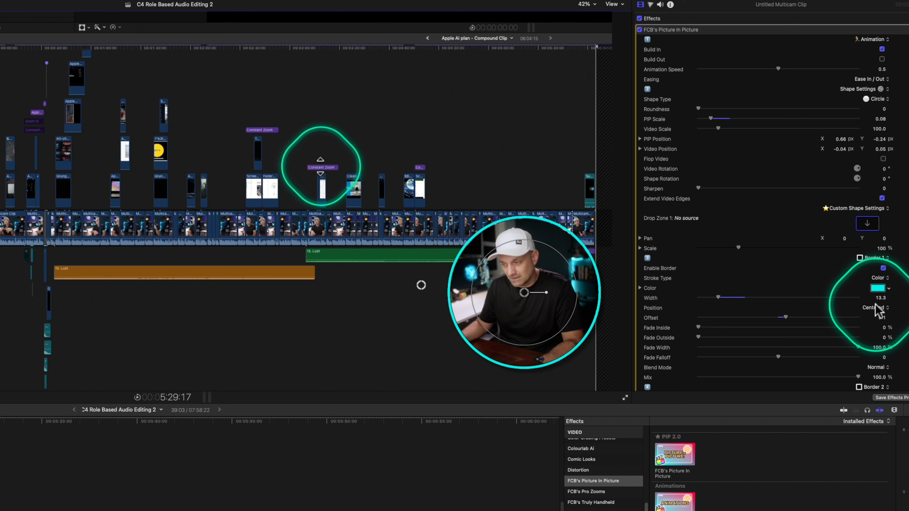
pyautogui.click(875, 307)
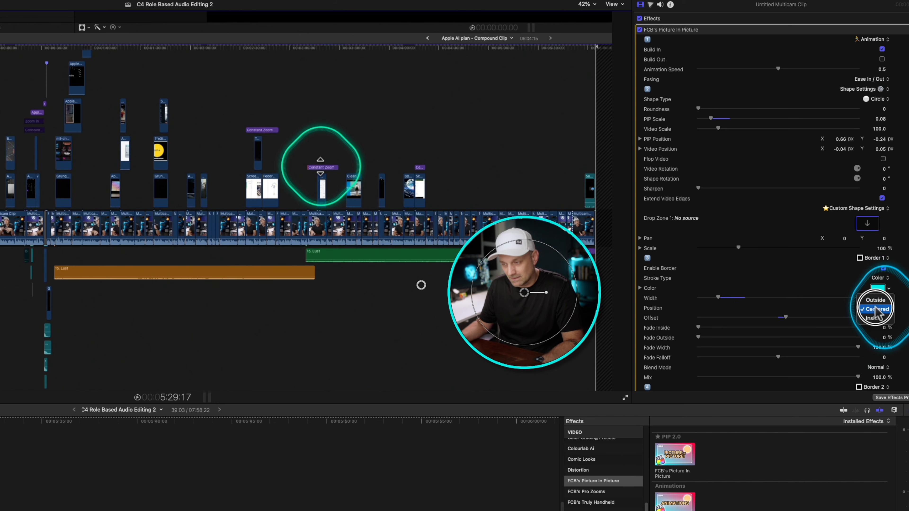
pyautogui.click(875, 300)
# Enable the second border with width 6.9 and offset 9.7, and set the drop shadow distance to 60.4.
pyautogui.scroll(-5, 706, 322)
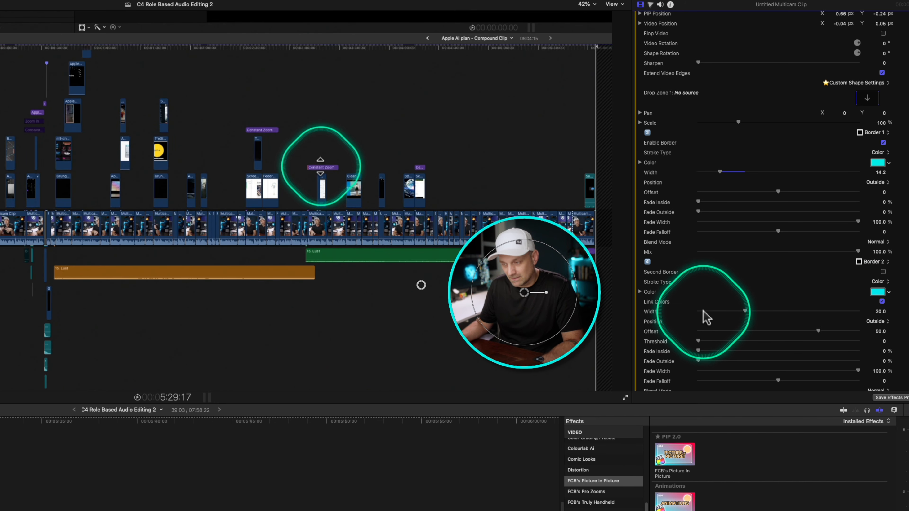
pyautogui.click(883, 272)
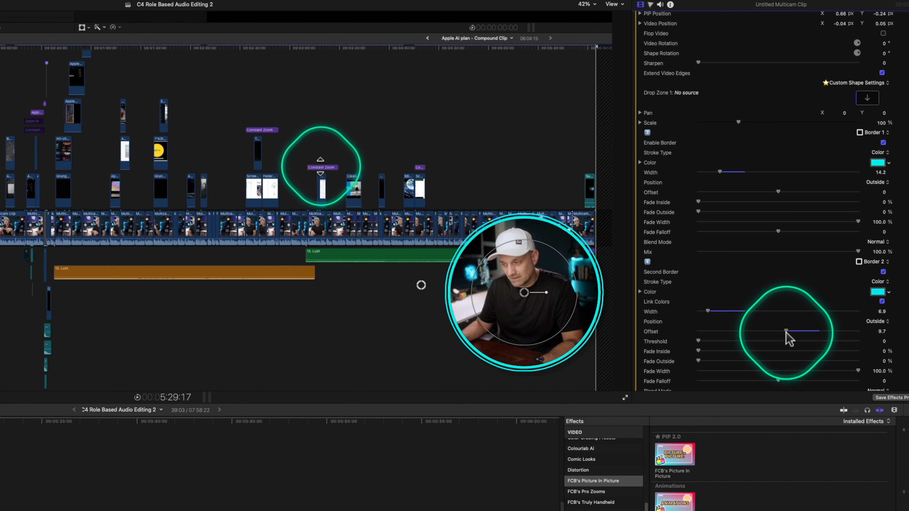
pyautogui.scroll(-10, 787, 337)
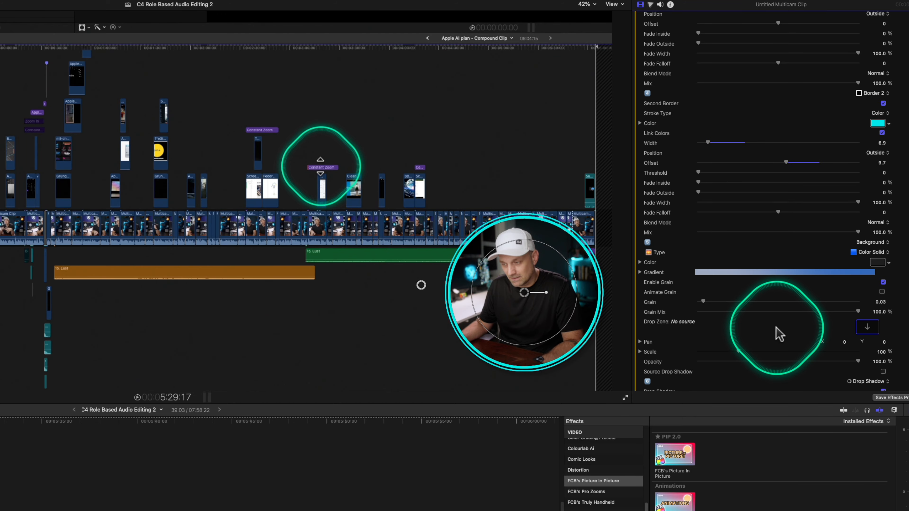
pyautogui.scroll(-2, 774, 328)
pyautogui.moveTo(796, 370); pyautogui.dragTo(795, 371)
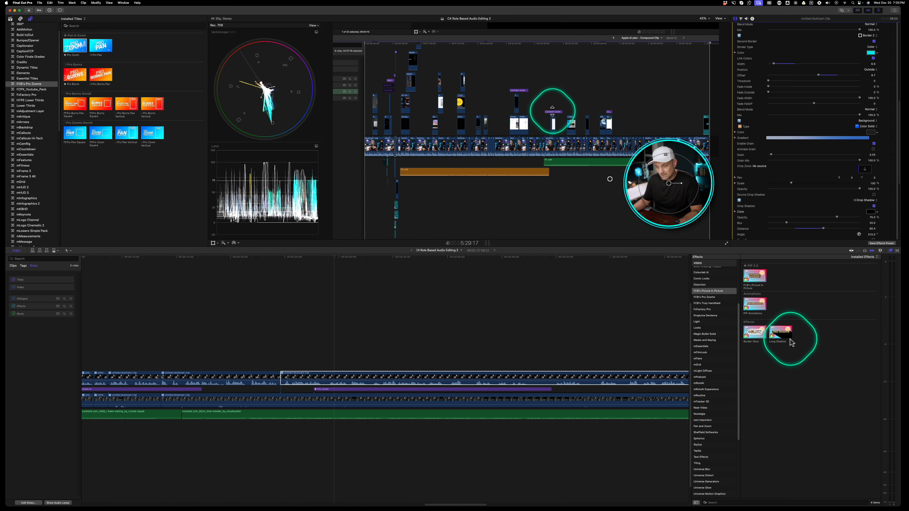
# Try the Long Shadow effect and the Border Glow effect on the camera clip, adjusting the shadow position and glow gradient.
pyautogui.moveTo(786, 335); pyautogui.dragTo(474, 376)
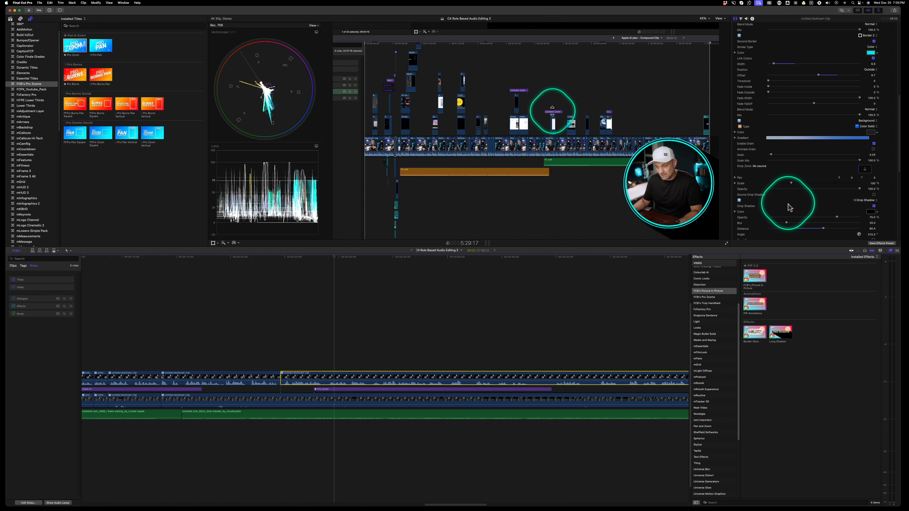
pyautogui.scroll(10, 792, 214)
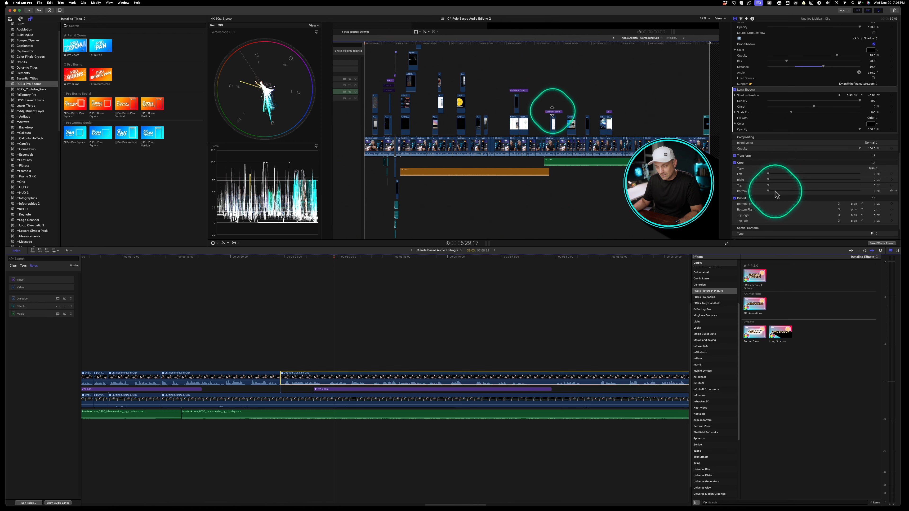
pyautogui.moveTo(658, 178)
pyautogui.mouseDown()
pyautogui.moveTo(643, 180)
pyautogui.moveTo(654, 180)
pyautogui.mouseUp()
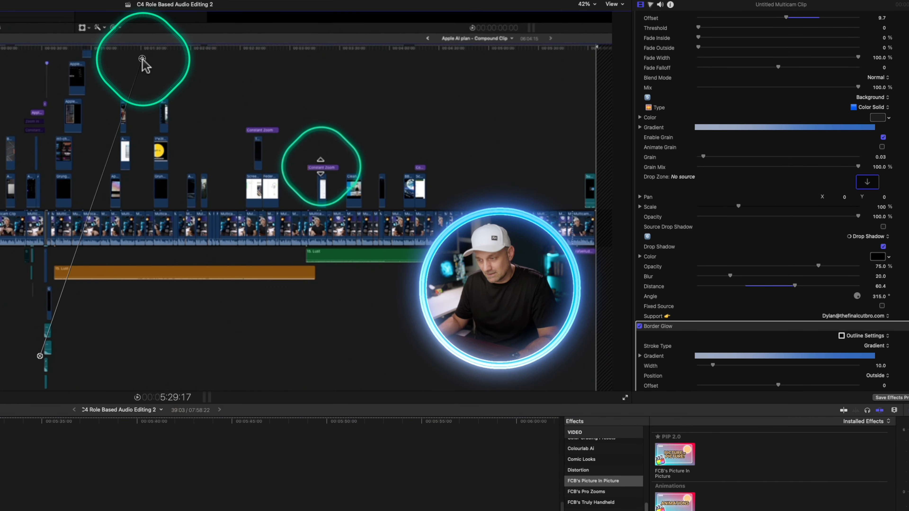
pyautogui.moveTo(142, 60); pyautogui.dragTo(238, 40)
pyautogui.scroll(-2, 656, 300)
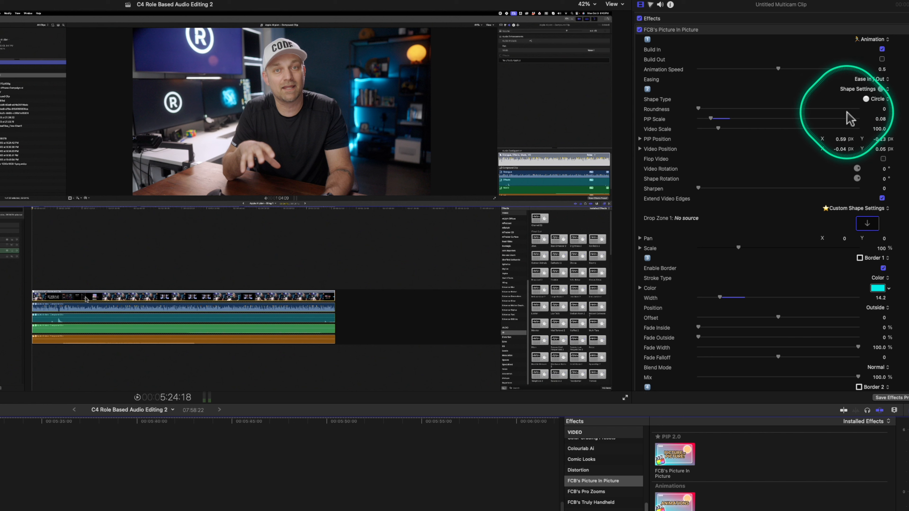
# Turn off the Picture In Picture effect's Build In and try the PIP Animations effect with the Pixel In / Out type.
pyautogui.click(882, 49)
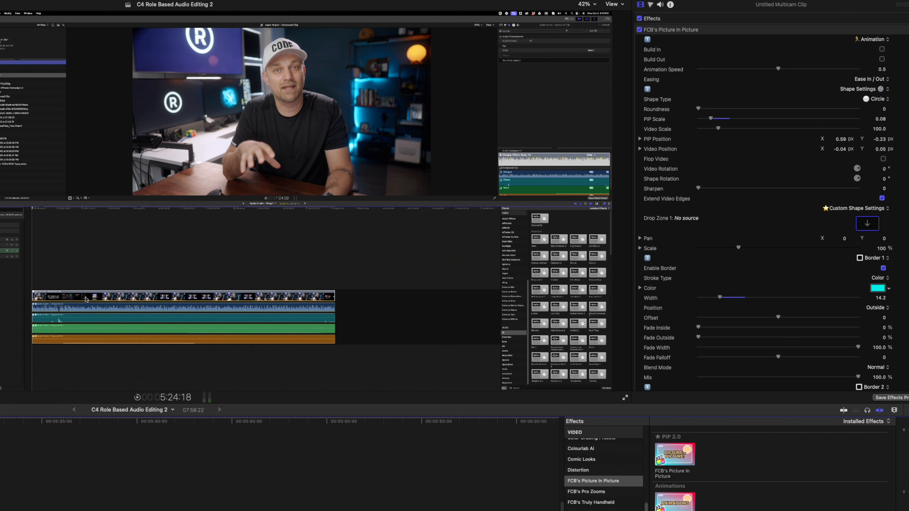
pyautogui.scroll(-15, 871, 247)
pyautogui.click(871, 231)
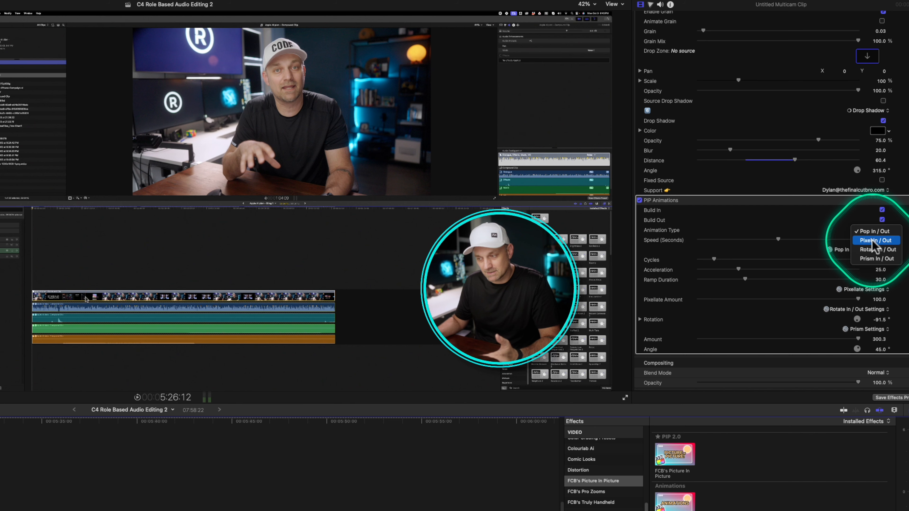
pyautogui.click(873, 240)
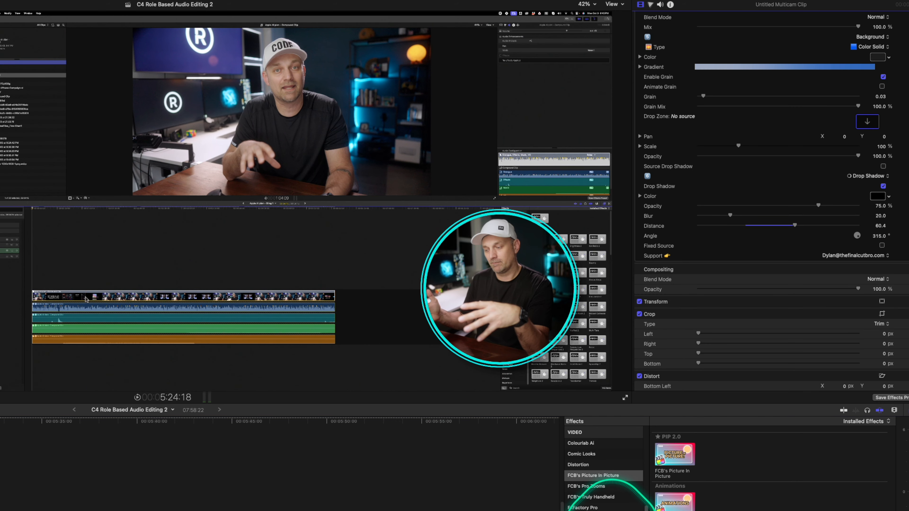
# Apply the AddMotion Pop effect to the camera clip, place its Zero Point at the circle's centre, and play back from the clip's start.
pyautogui.scroll(5, 601, 493)
pyautogui.click(580, 484)
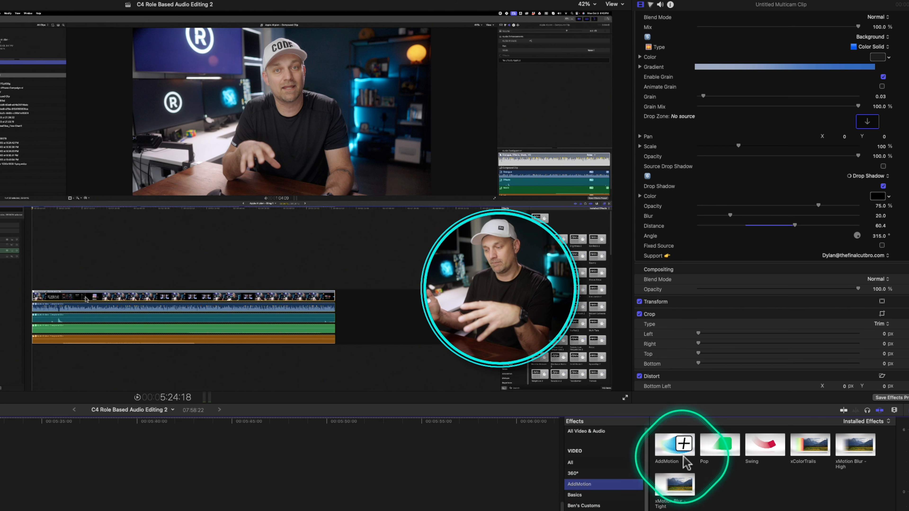
pyautogui.moveTo(726, 449); pyautogui.dragTo(465, 510)
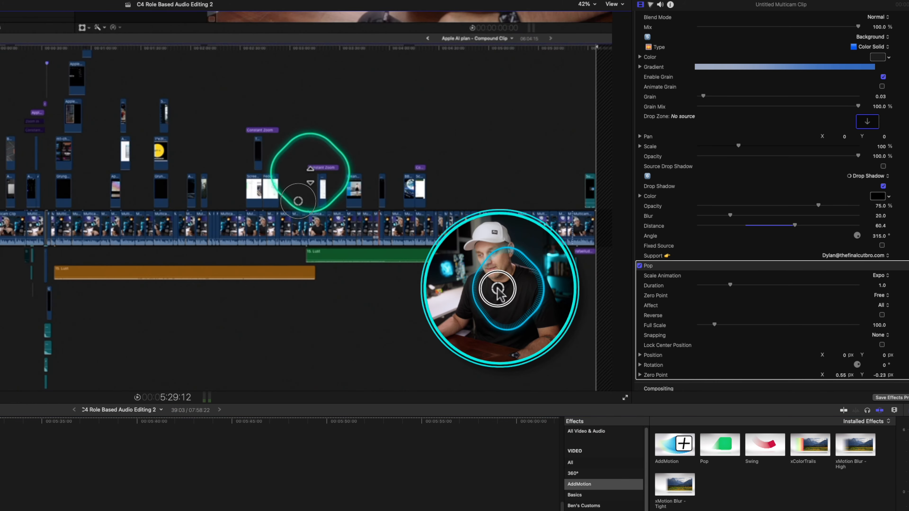
pyautogui.press('super+shift+a')
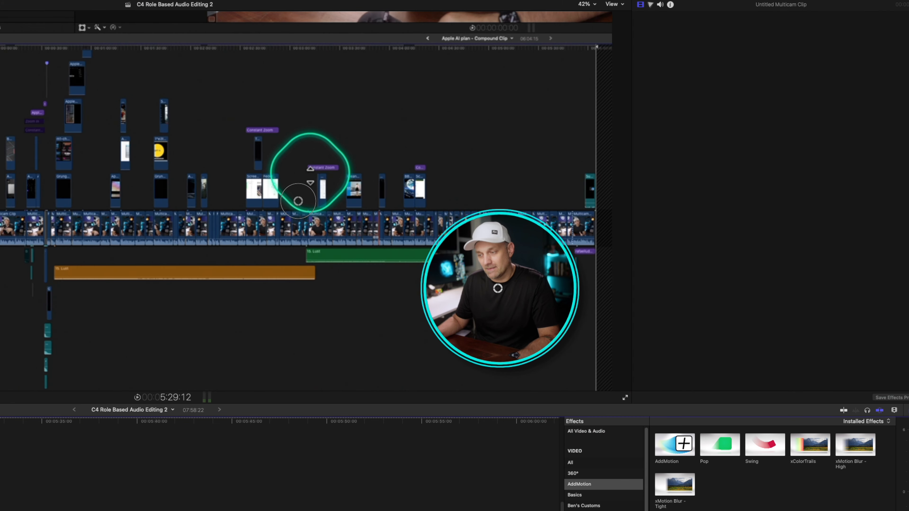
pyautogui.press('Up')
pyautogui.press('space')
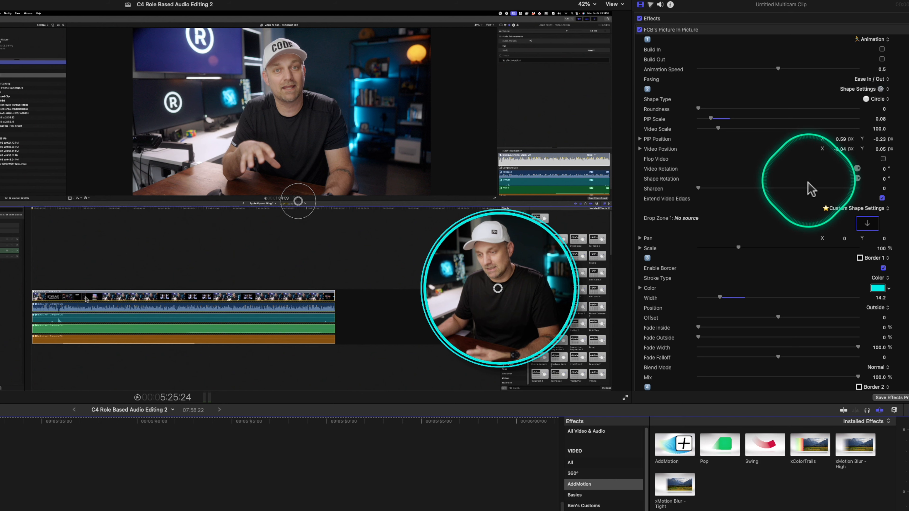
# Set the Pop effect's Scale Animation to Thud and its Duration to 0.26.
pyautogui.scroll(-10, 794, 198)
pyautogui.scroll(-10, 805, 195)
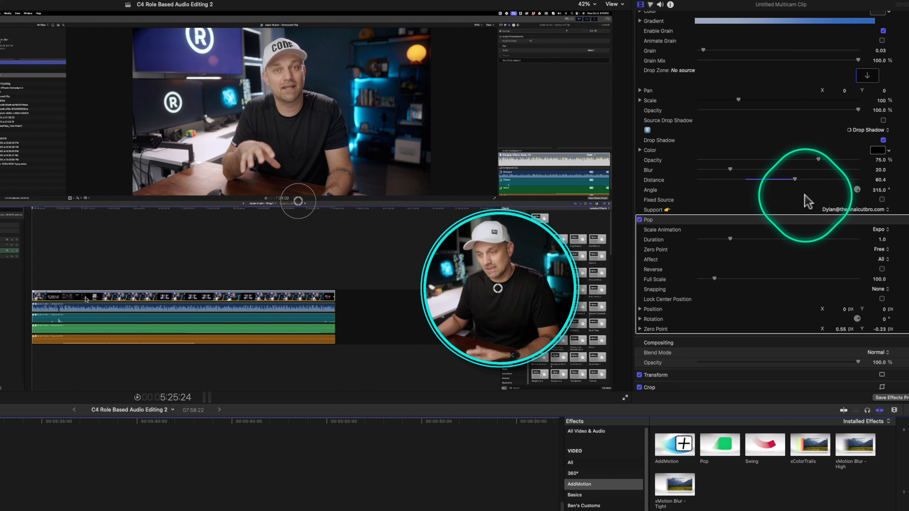
pyautogui.scroll(5, 804, 200)
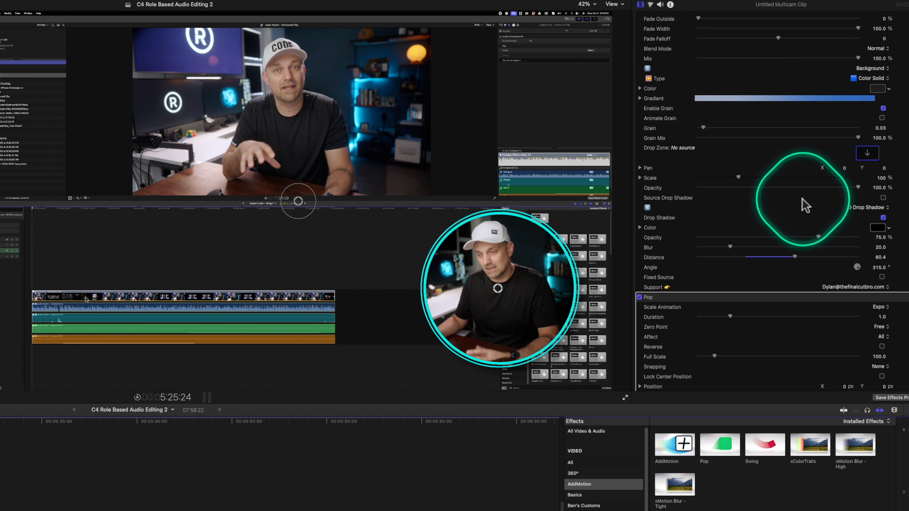
pyautogui.click(882, 235)
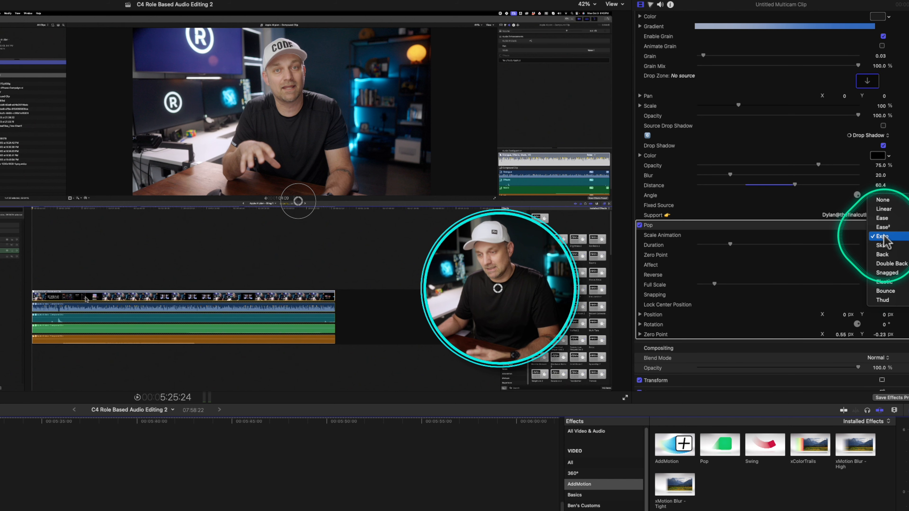
pyautogui.click(882, 300)
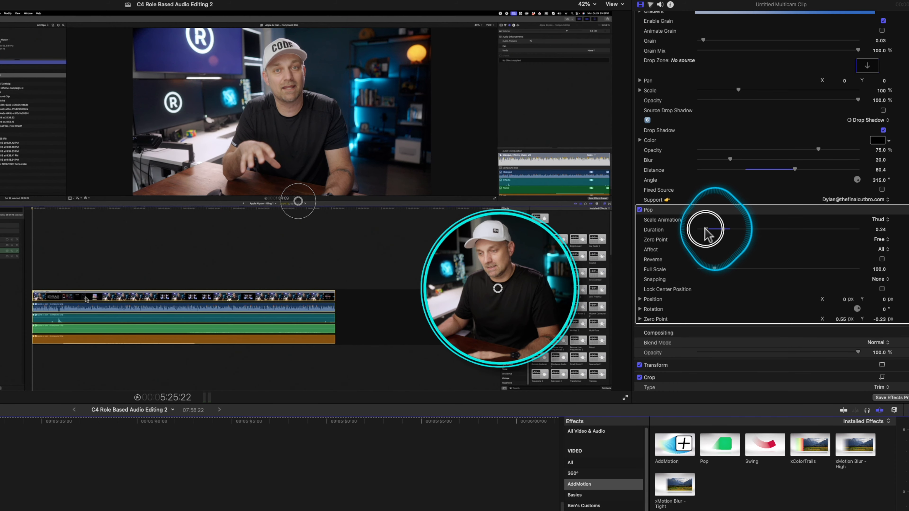
pyautogui.moveTo(706, 229); pyautogui.dragTo(707, 230)
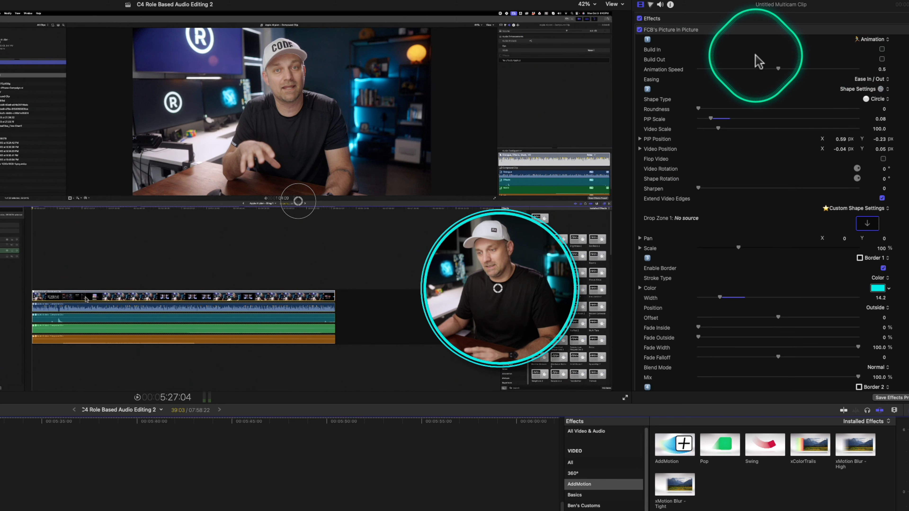
# Save the Picture In Picture and Pop effects as a video effects preset in the Capricorn8 category, named PiP plus the presenter's first name.
pyautogui.scroll(-15, 755, 54)
pyautogui.click(891, 397)
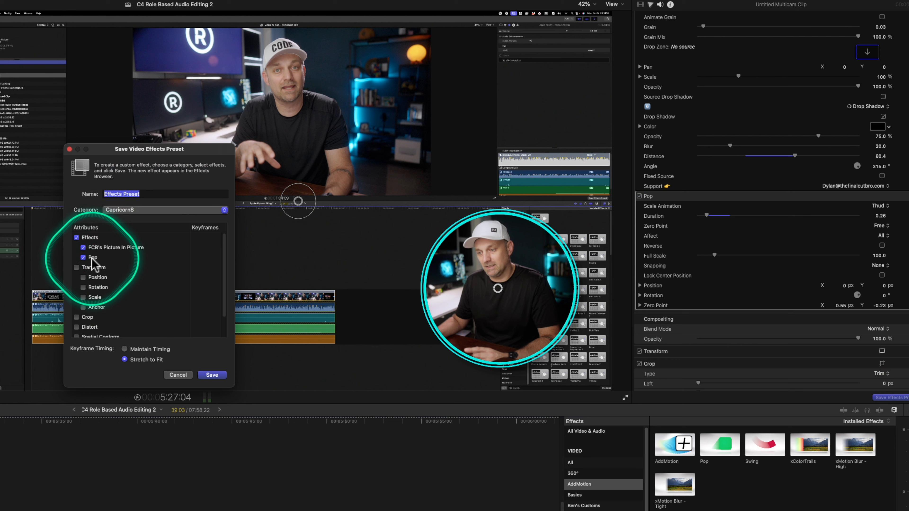
pyautogui.scroll(-3, 98, 304)
pyautogui.scroll(3, 97, 324)
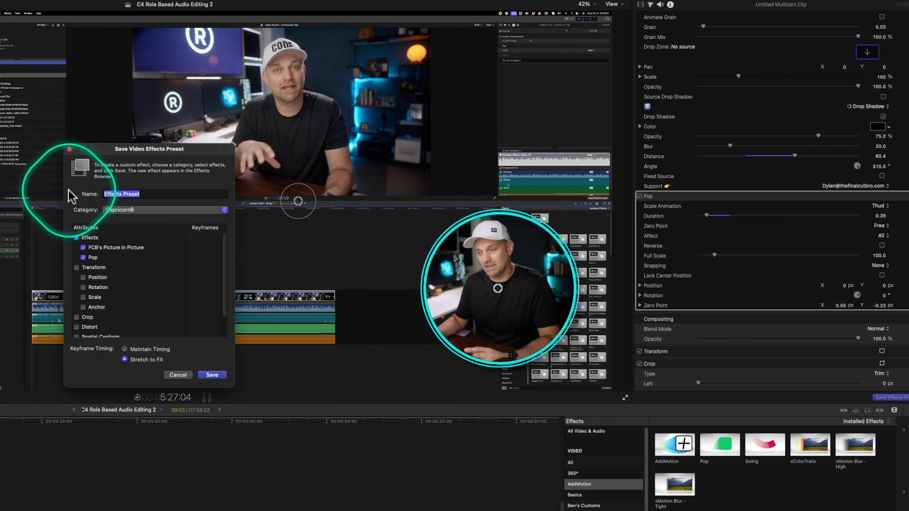
pyautogui.write('PiP Rafael')
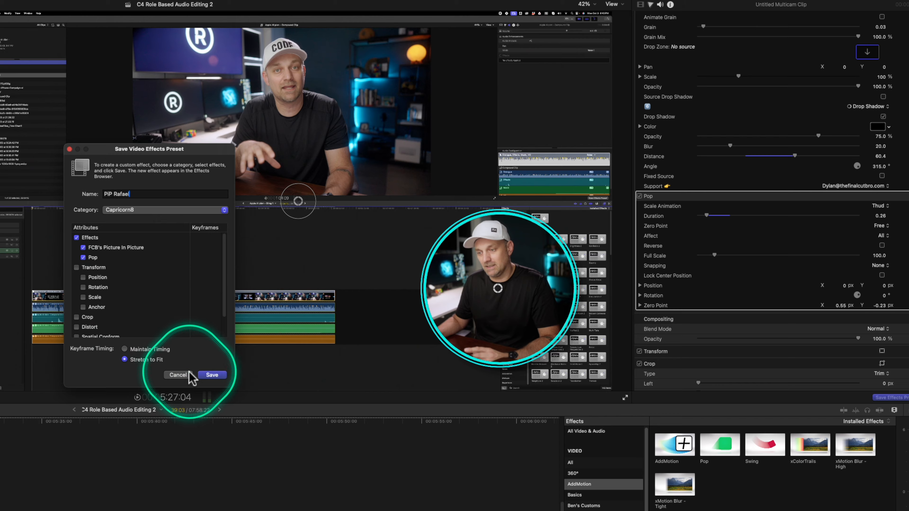
pyautogui.click(205, 375)
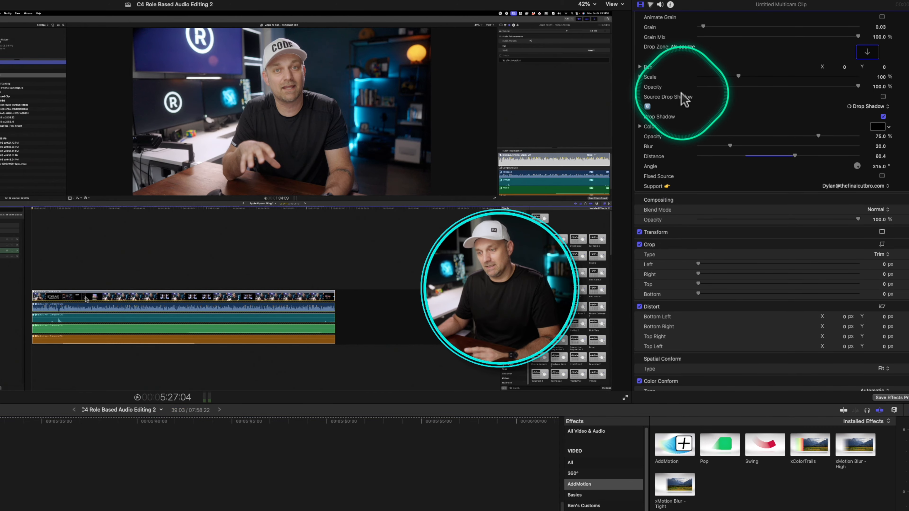
# Remove the Picture In Picture and Pop effects from the camera clip.
pyautogui.scroll(10, 682, 88)
pyautogui.scroll(6, 682, 83)
pyautogui.click(663, 35)
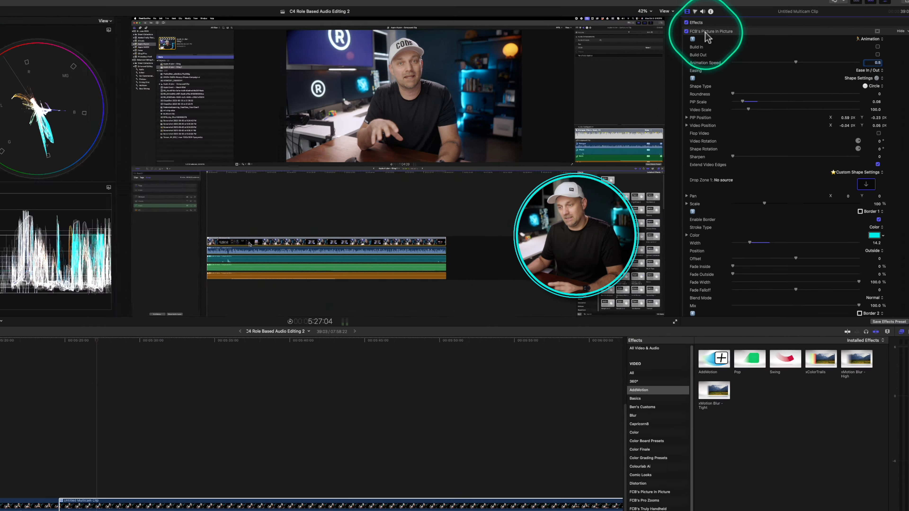
pyautogui.press('Delete')
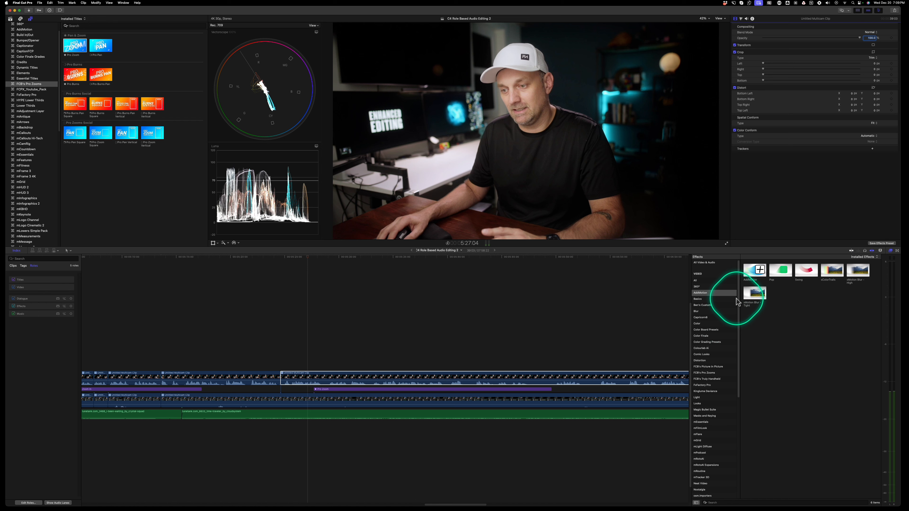
# Apply the PIP PopUp preset from the Capricorn8 effects category to the camera clip and play back from the clip's start.
pyautogui.click(702, 318)
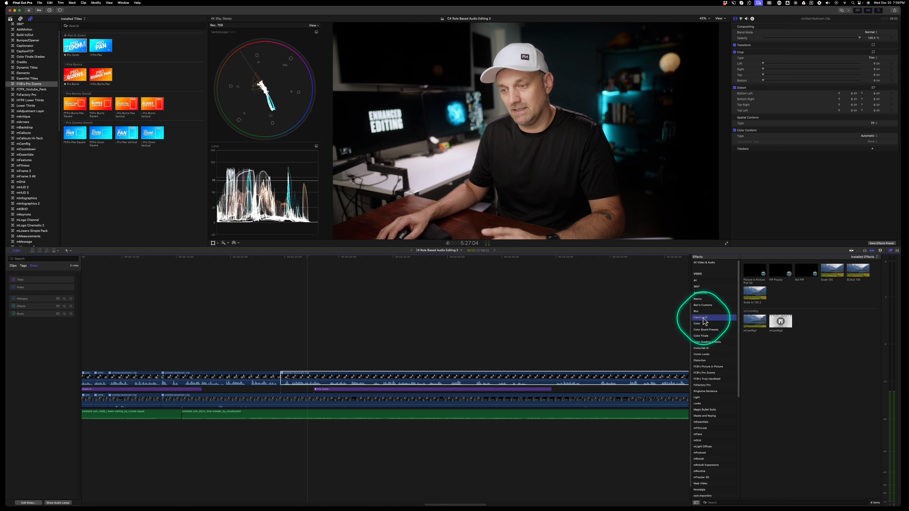
pyautogui.click(781, 272)
pyautogui.click(282, 259)
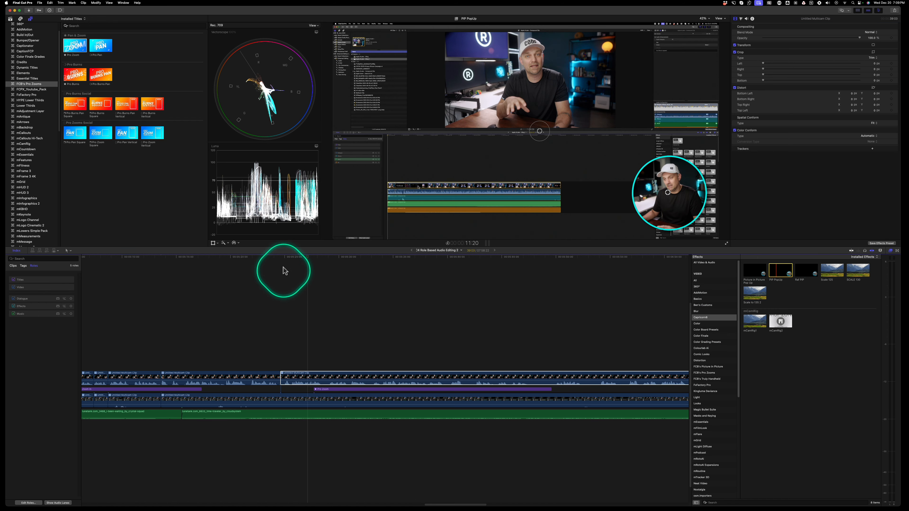
pyautogui.press('space')
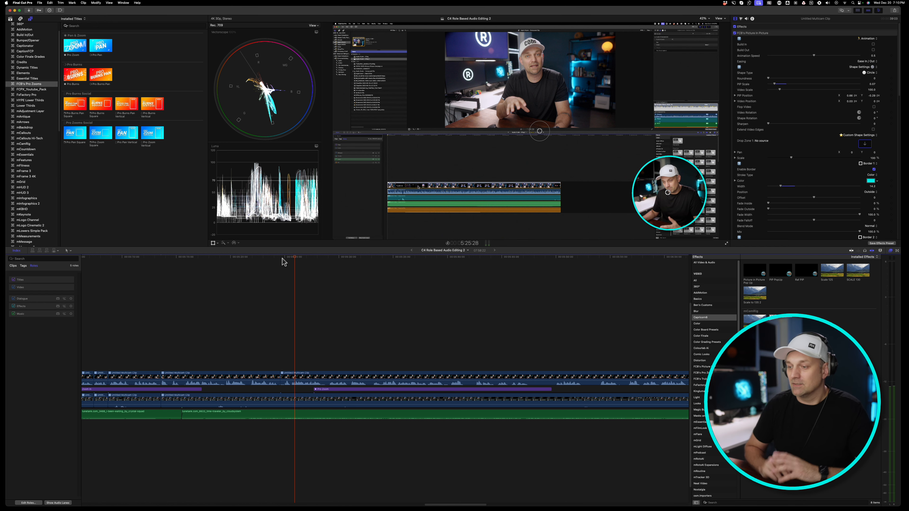
# Move the Pro Zoom title slightly earlier in the timeline and play back from the start of the camera clip.
pyautogui.moveTo(325, 390); pyautogui.dragTo(303, 390)
pyautogui.click(282, 365)
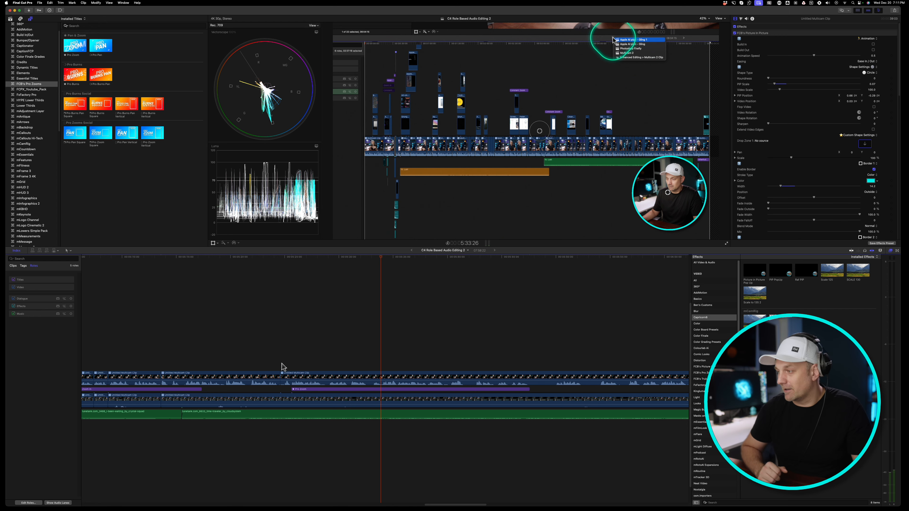
pyautogui.click(282, 365)
# In the guitar player's project, apply the 24mm Handheld effect from FCB's Truly Handheld to the clip.
pyautogui.click(107, 255)
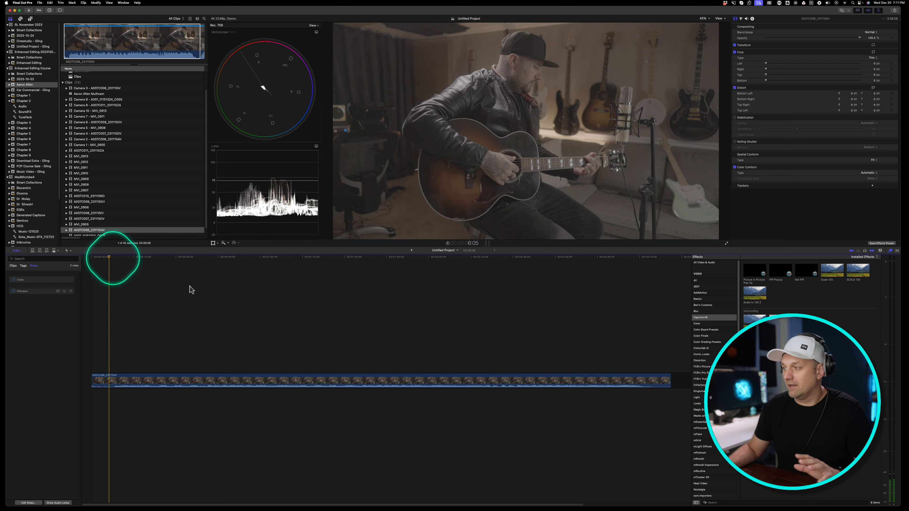
pyautogui.click(857, 259)
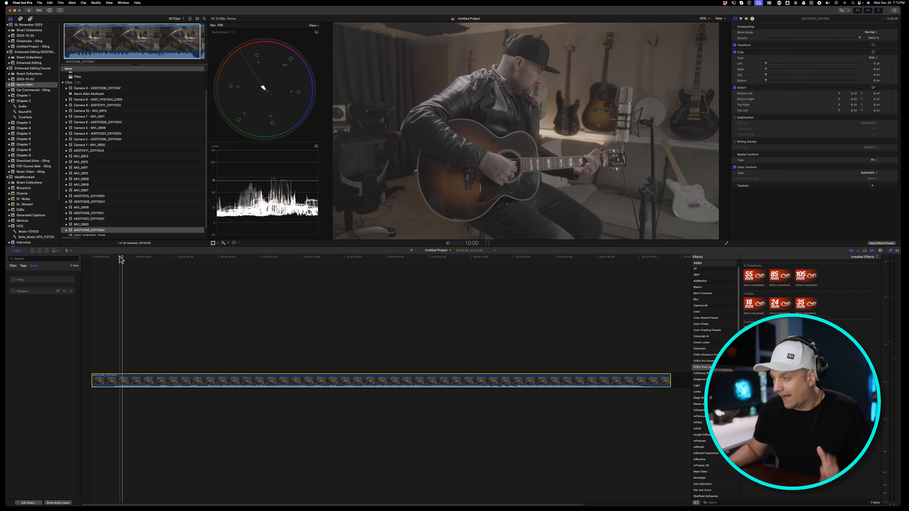
pyautogui.moveTo(121, 260); pyautogui.dragTo(127, 260)
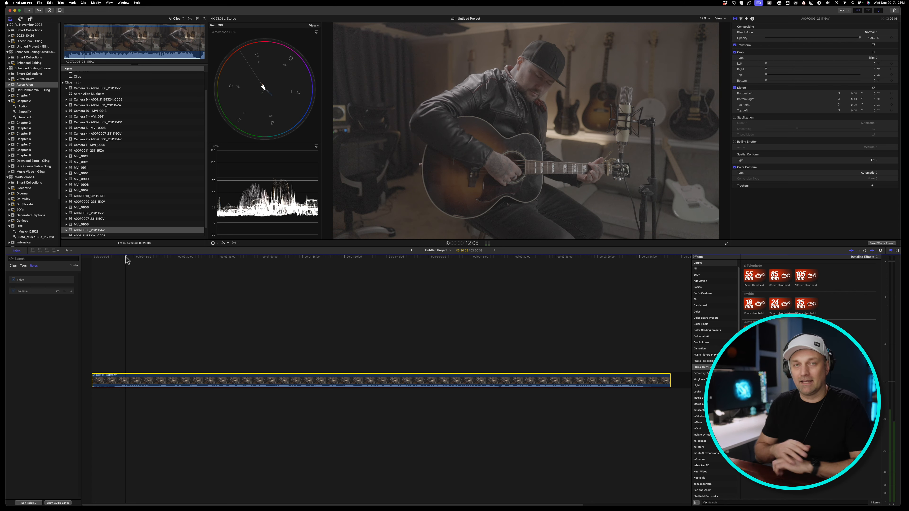
pyautogui.click(781, 308)
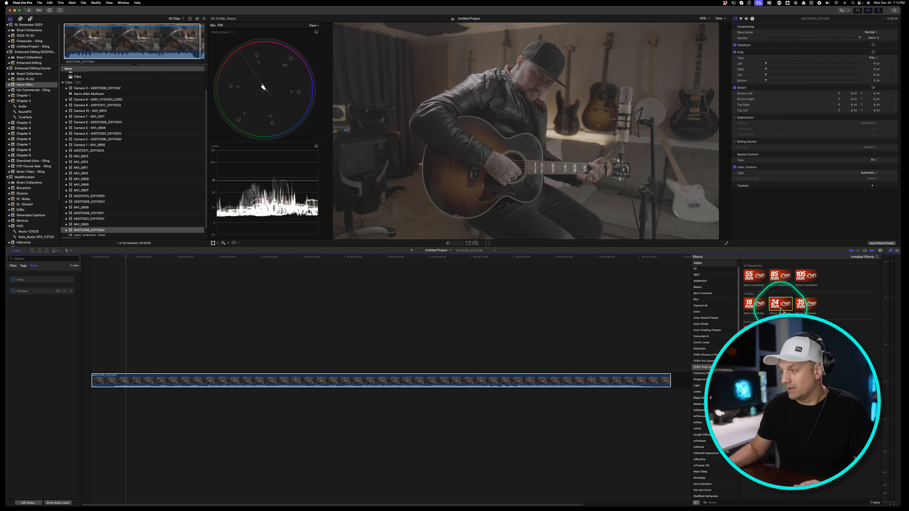
pyautogui.moveTo(781, 310); pyautogui.dragTo(152, 381)
# Set the 24mm Handheld effect's Edge Mode to Zoom To Fit, raise its Smoothing slightly, and play back the clip.
pyautogui.click(873, 38)
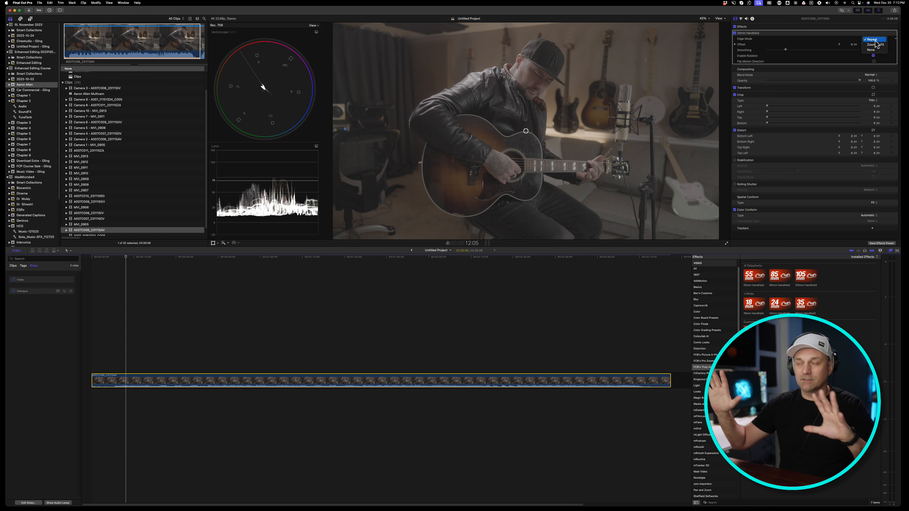
pyautogui.click(875, 45)
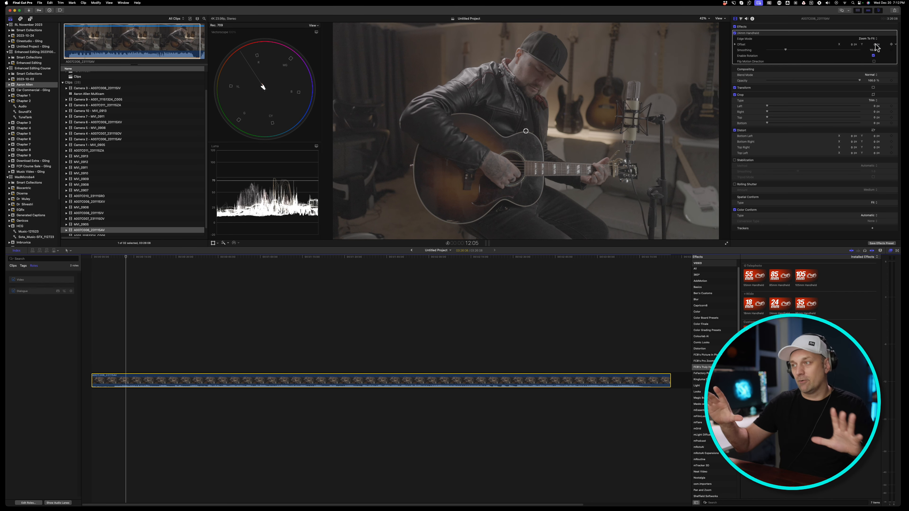
pyautogui.moveTo(785, 50); pyautogui.dragTo(789, 50)
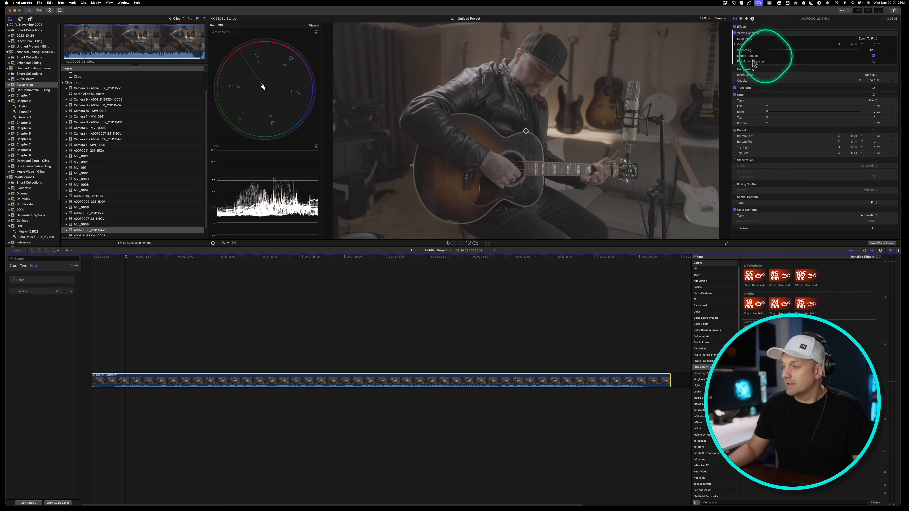
pyautogui.press('space')
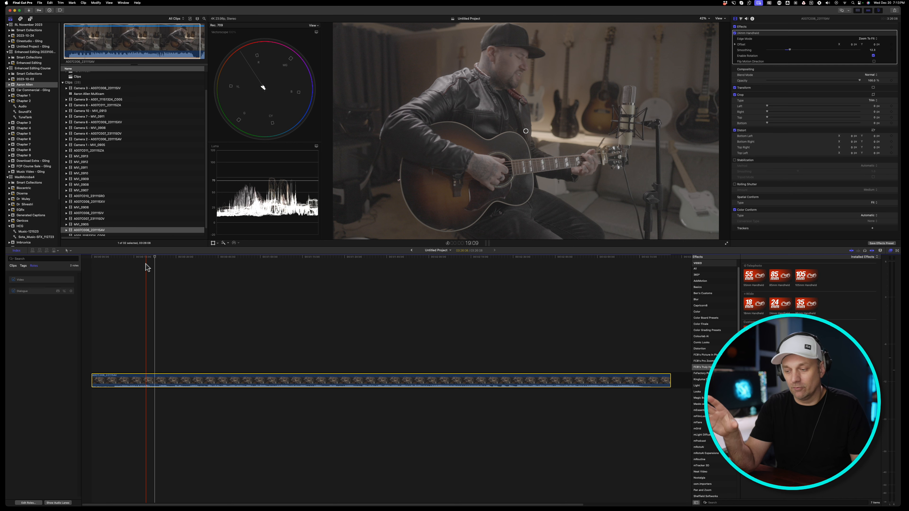
# Replace the 24mm Handheld effect on the guitar clip with the Custom Handheld effect.
pyautogui.click(747, 36)
pyautogui.press('Delete')
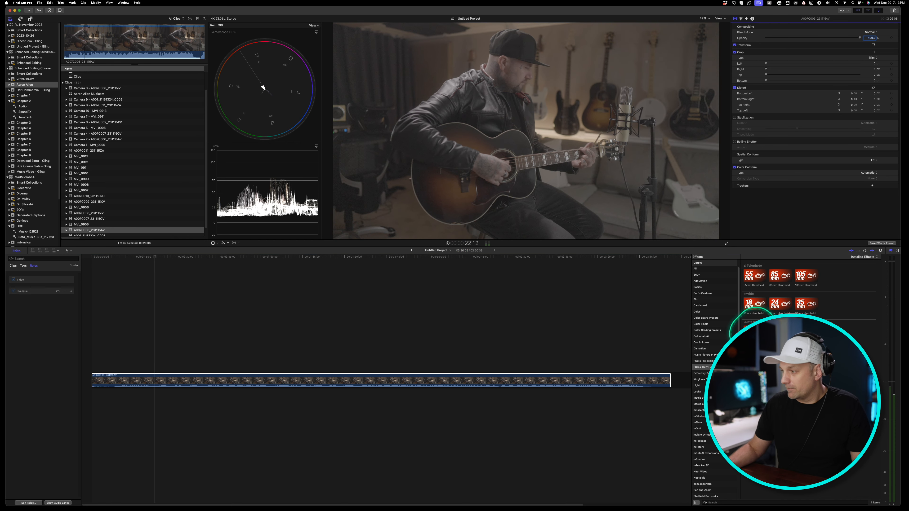
pyautogui.moveTo(746, 326); pyautogui.dragTo(274, 380)
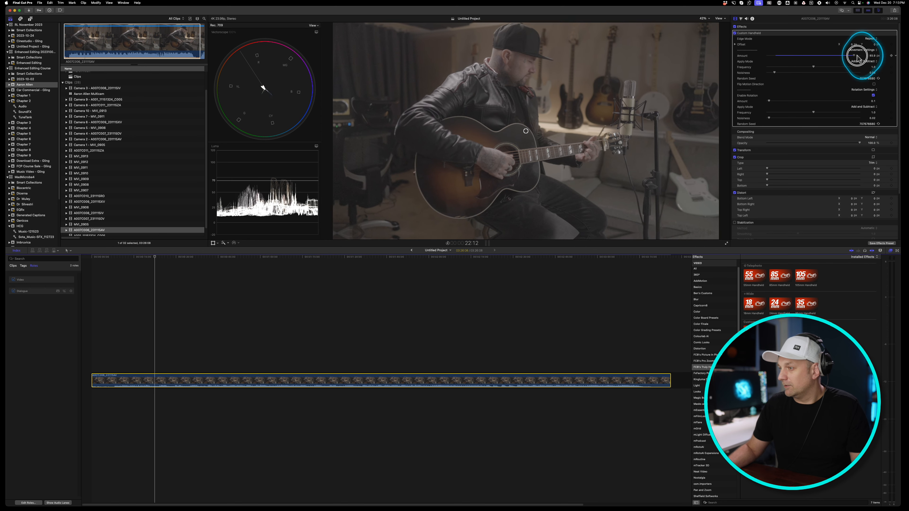
# Raise the Custom Handheld movement Amount to its maximum, increase the Frequency and Noisiness, and play back the exaggerated shake.
pyautogui.moveTo(858, 57); pyautogui.dragTo(868, 57)
pyautogui.moveTo(795, 67); pyautogui.dragTo(833, 68)
pyautogui.moveTo(774, 73); pyautogui.dragTo(795, 73)
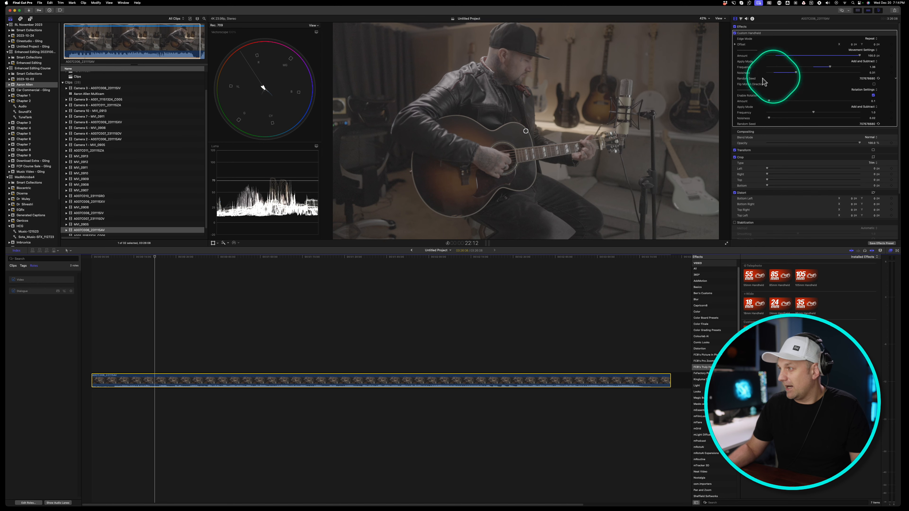
pyautogui.press('space')
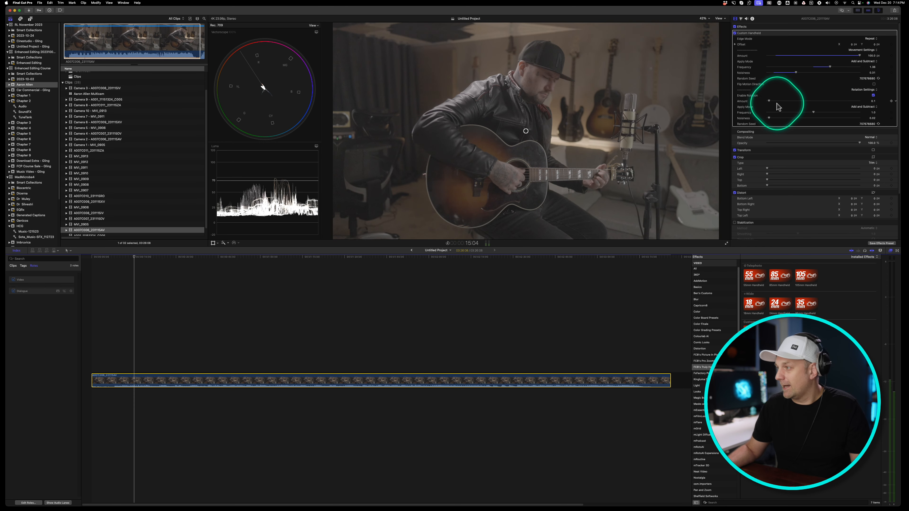
# Lower the Custom Handheld movement Amount and Frequency, set the movement Noisiness to 0.1, and play back the subtler motion.
pyautogui.click(783, 55)
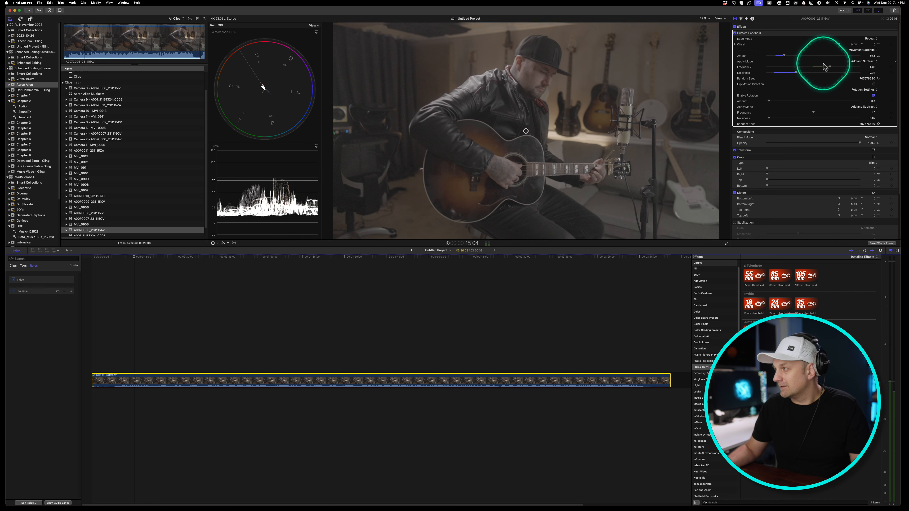
pyautogui.moveTo(826, 68); pyautogui.dragTo(775, 73)
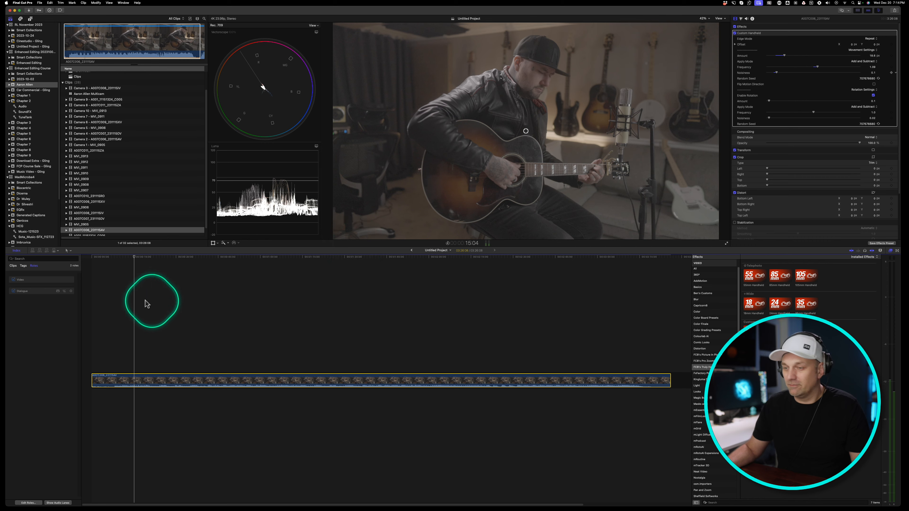
pyautogui.click(113, 293)
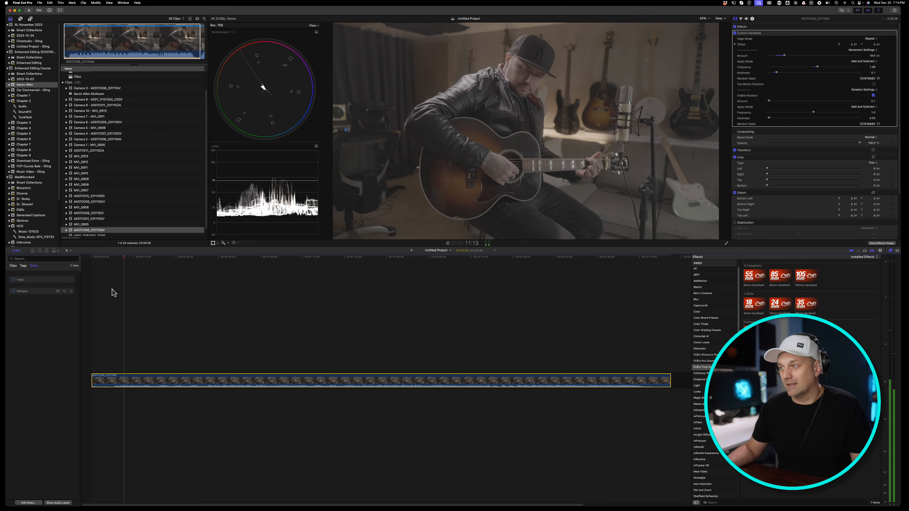
pyautogui.moveTo(817, 67); pyautogui.dragTo(815, 70)
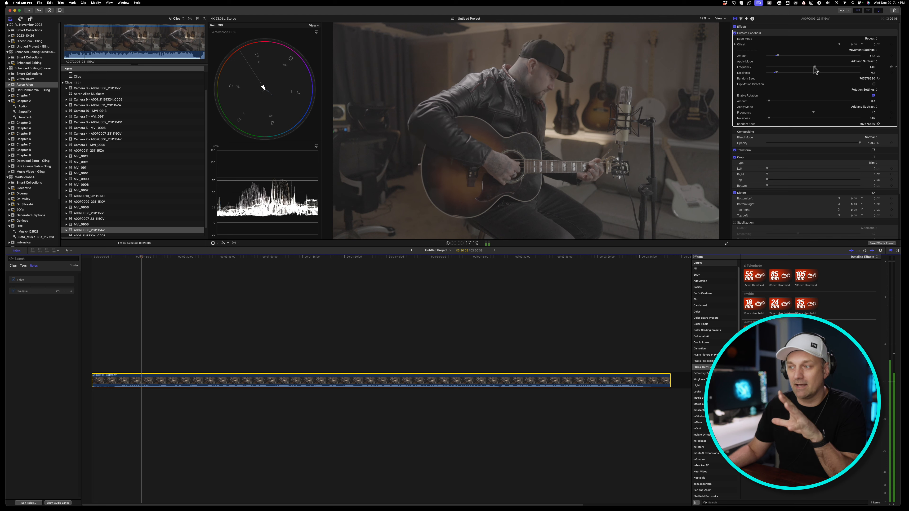
pyautogui.click(148, 257)
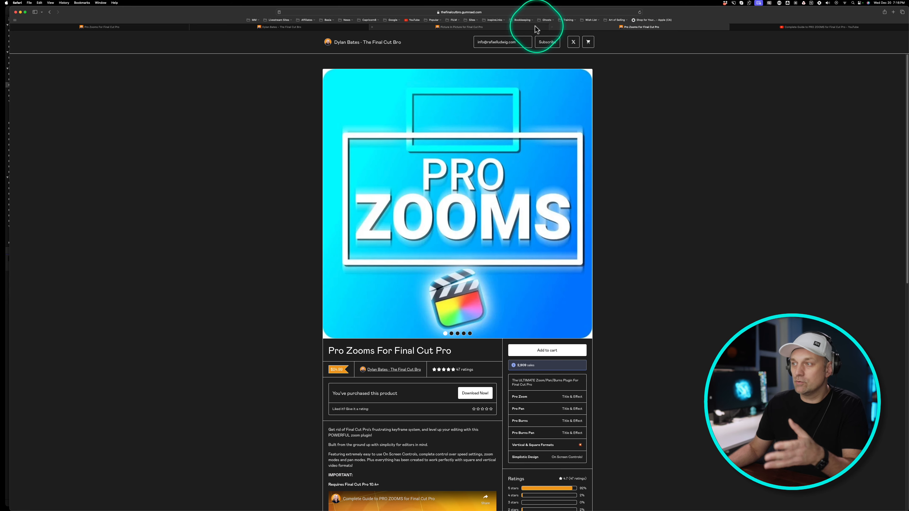
# Switch to Safari and view the Picture In Picture plugin page and the developer's list of Final Cut Pro plugins on Gumroad.
pyautogui.click(522, 25)
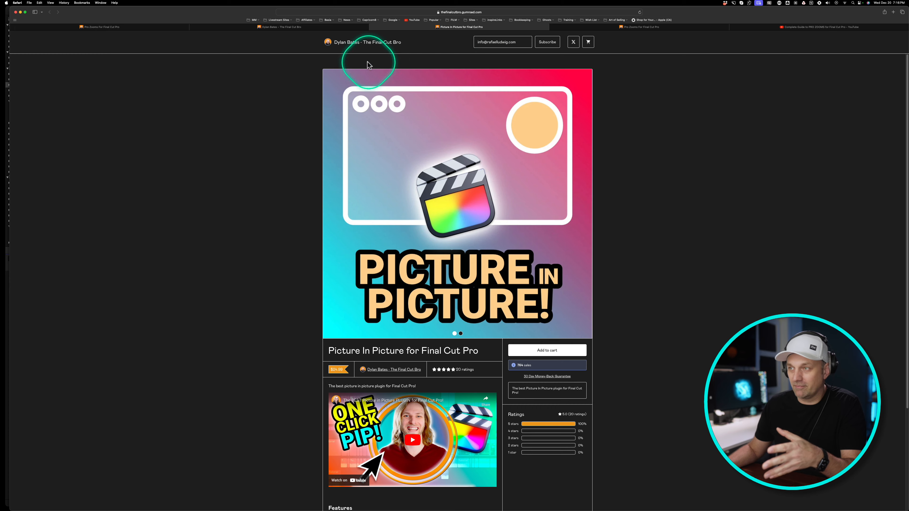
pyautogui.click(310, 26)
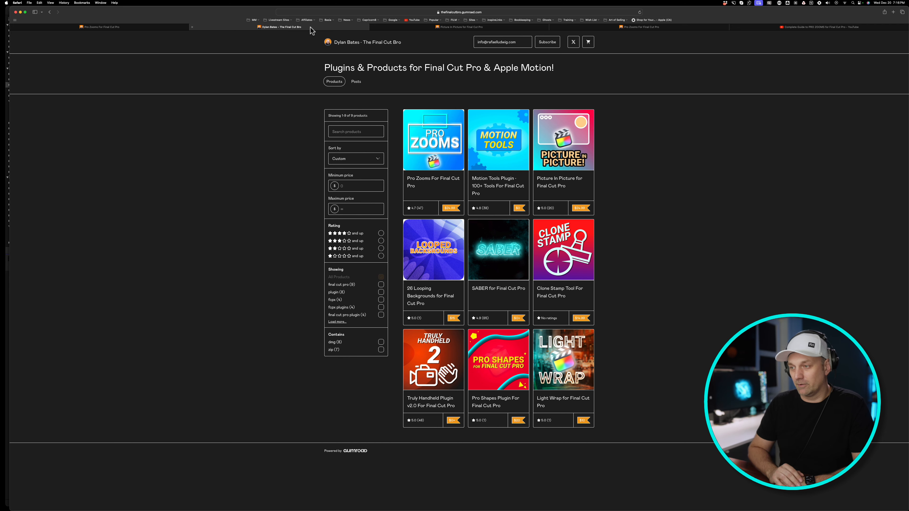
pyautogui.click(321, 35)
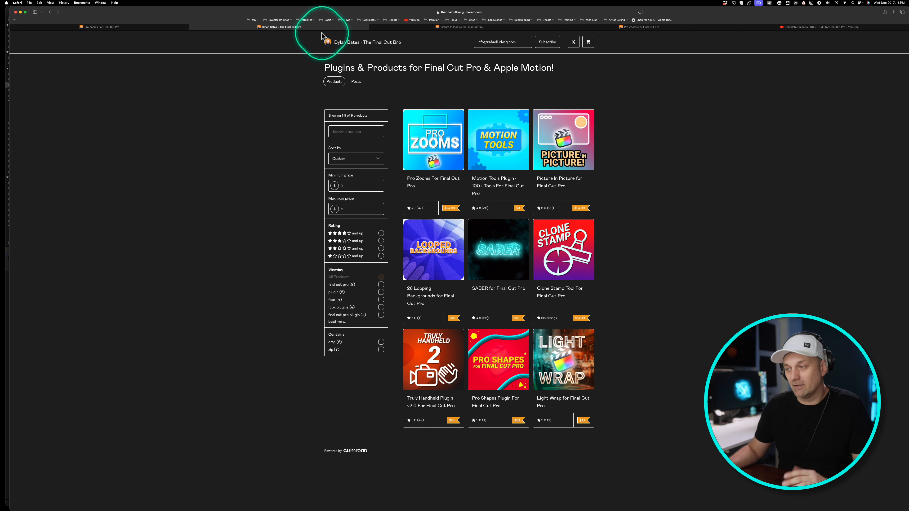